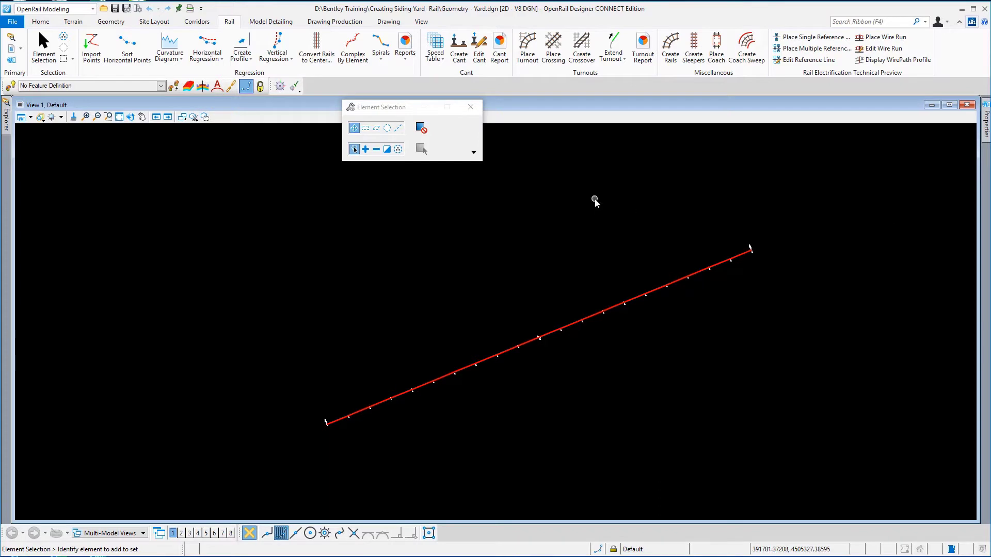
# Set the active feature definition to the alignment's Geom_Baseline and turn on use of the active feature definition
pyautogui.click(154, 86)
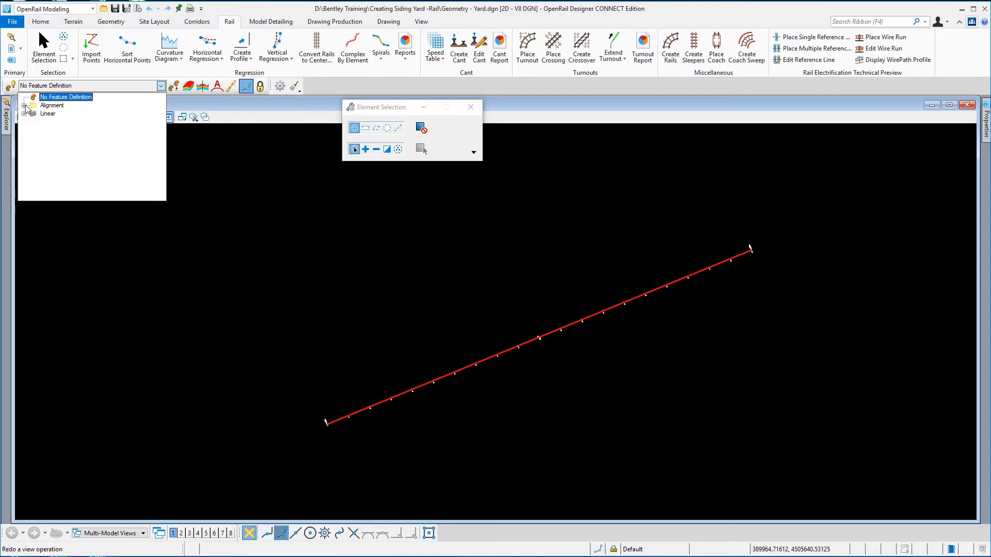
pyautogui.click(24, 105)
pyautogui.click(58, 122)
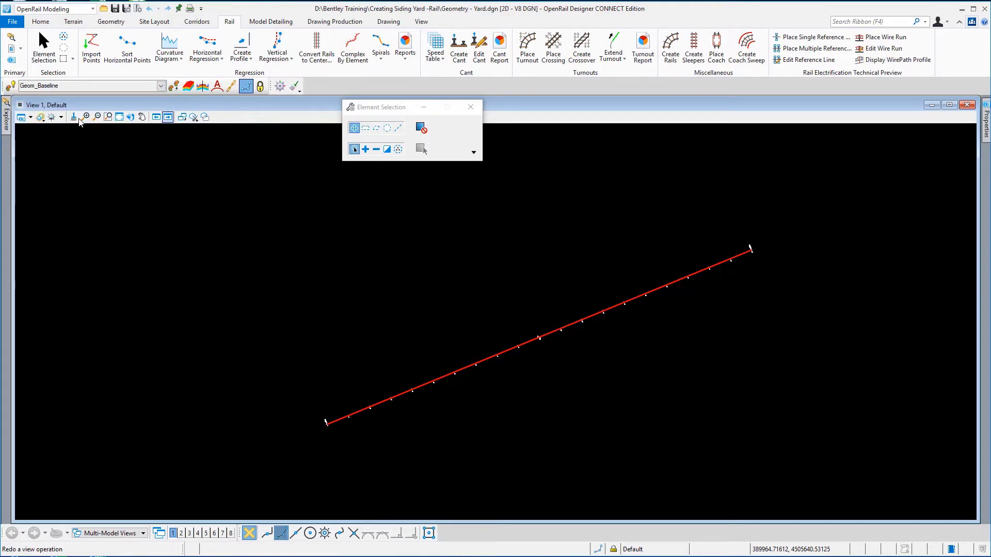
pyautogui.click(10, 87)
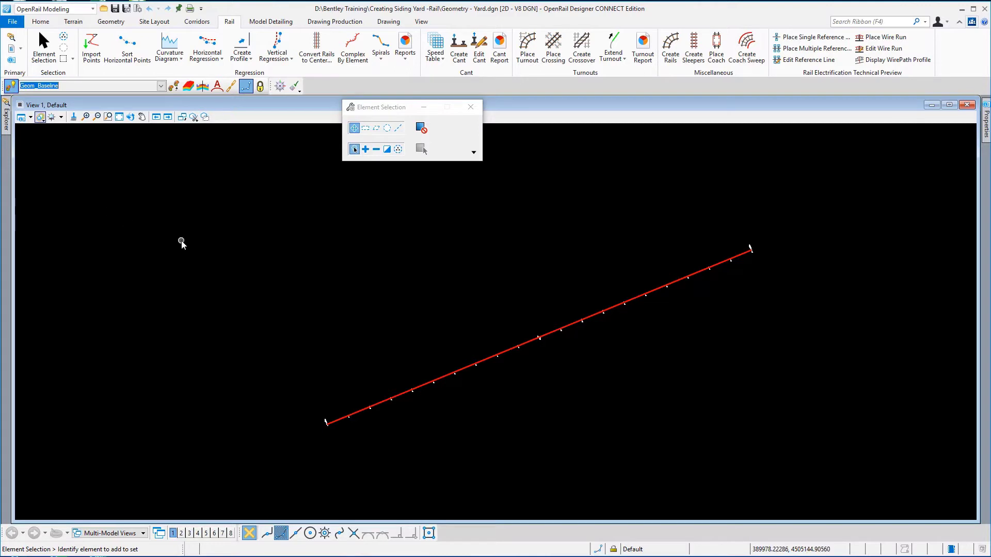
# Start a Line Between Points and enable Civil AccuDraw in station-offset mode
pyautogui.click(112, 22)
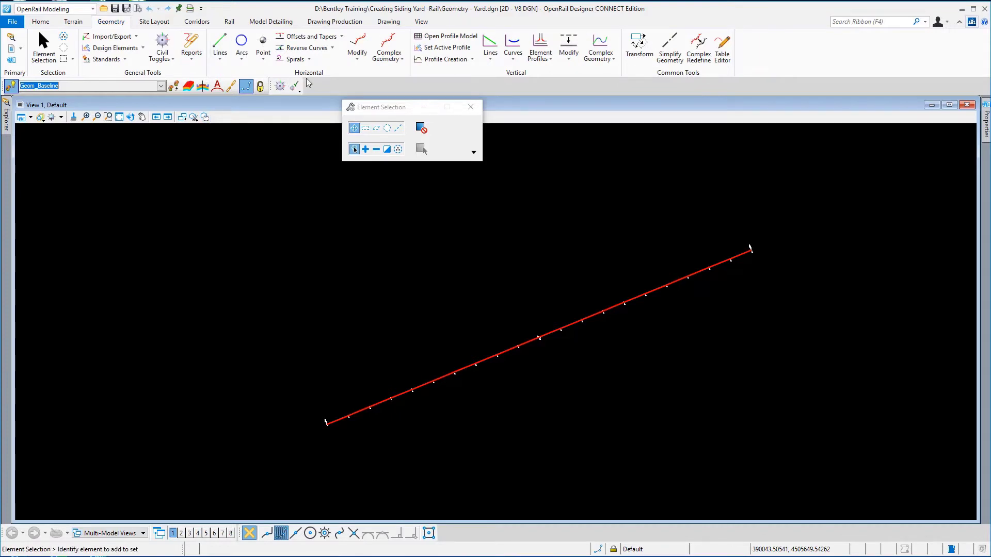
pyautogui.click(219, 60)
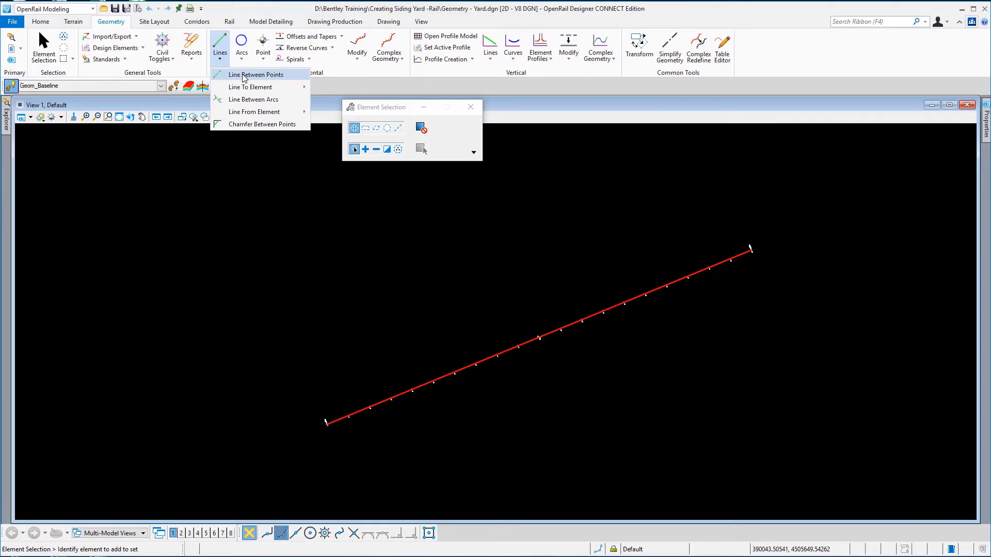
pyautogui.click(242, 74)
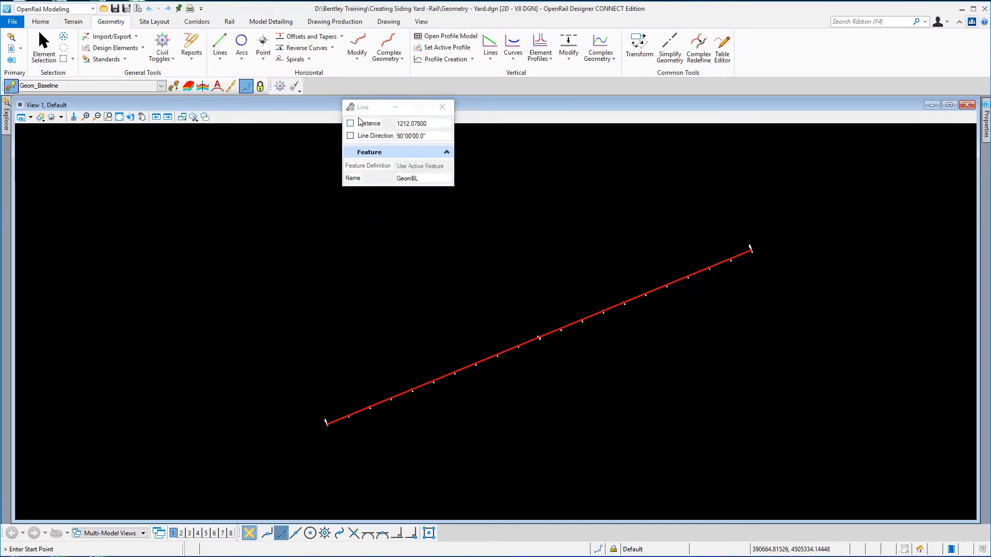
pyautogui.moveTo(367, 110); pyautogui.dragTo(549, 133)
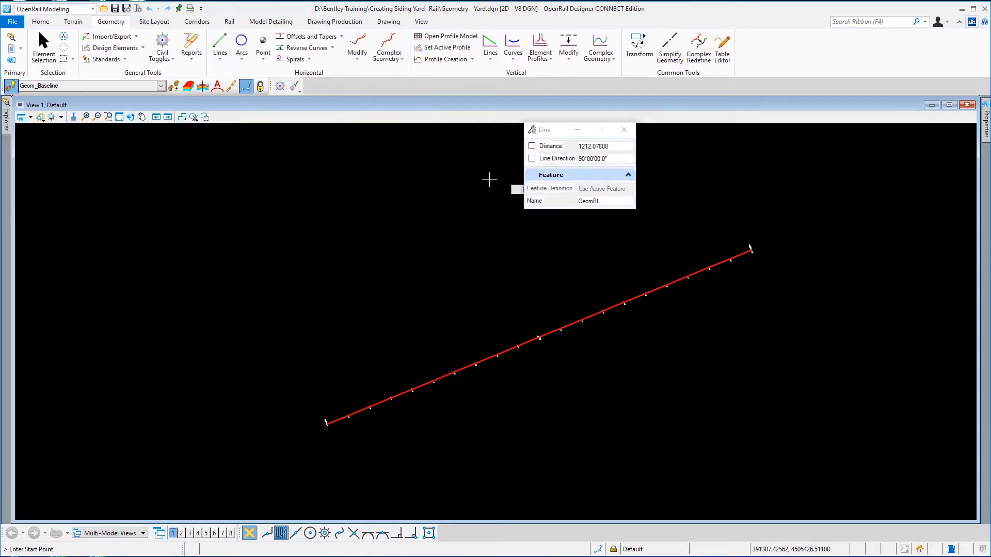
pyautogui.click(165, 60)
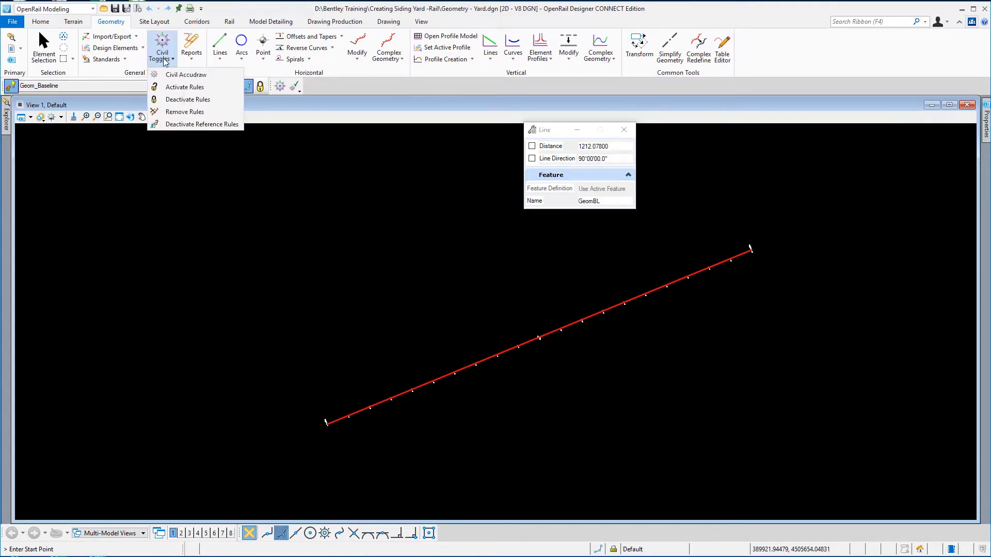
pyautogui.click(187, 75)
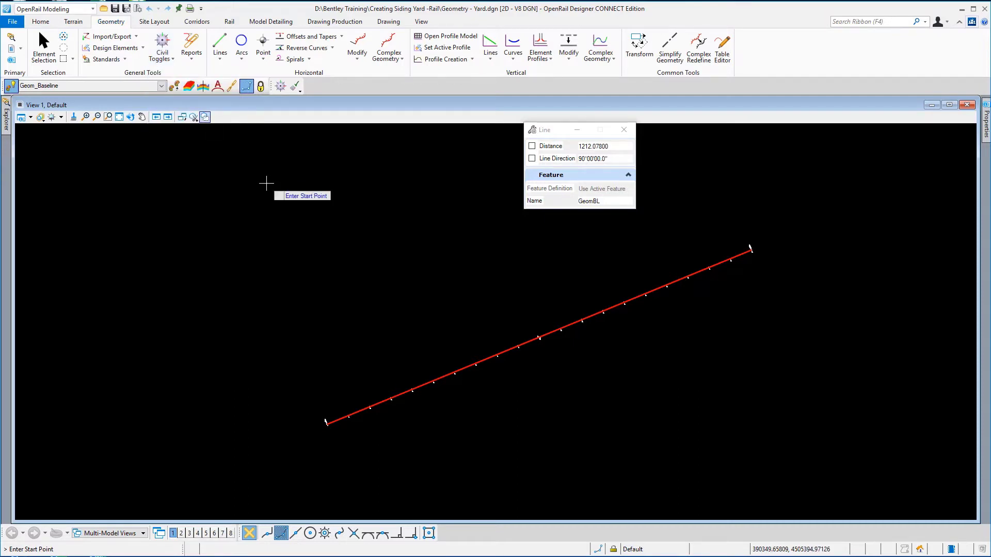
pyautogui.click(281, 87)
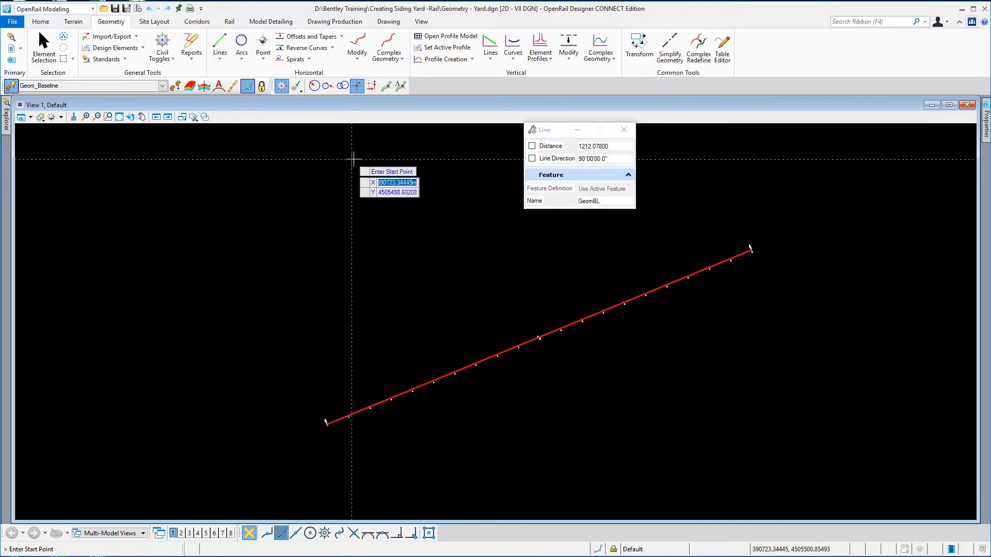
pyautogui.click(386, 85)
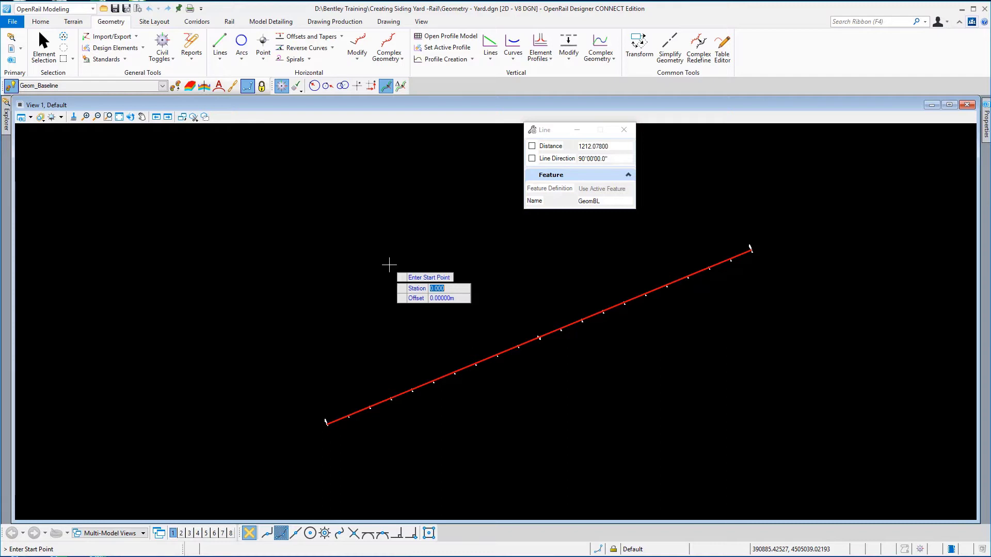
# Place the line's start point at station 300 and offset -4.5 m, using the Track Mainline as the reference element
pyautogui.press('Tab')
pyautogui.press('o')
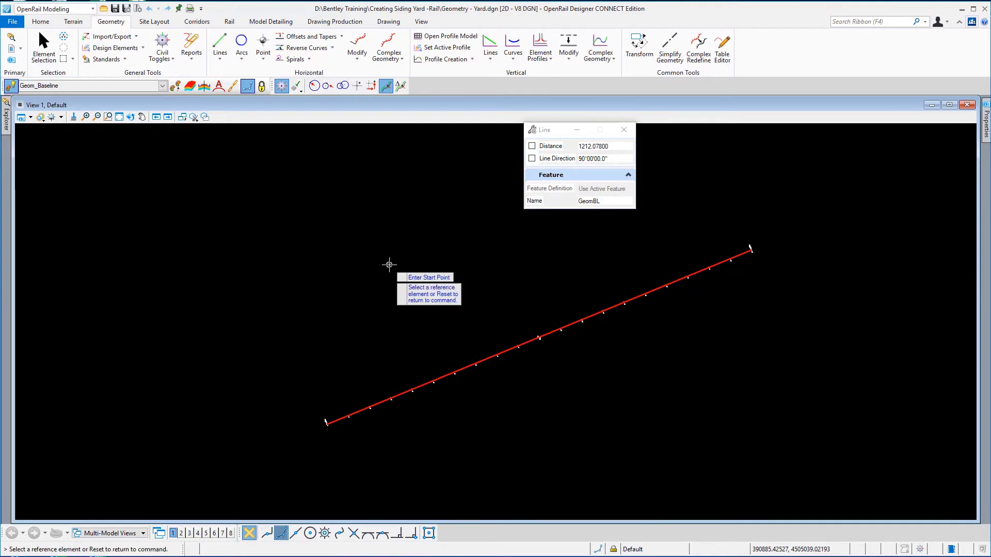
pyautogui.click(423, 384)
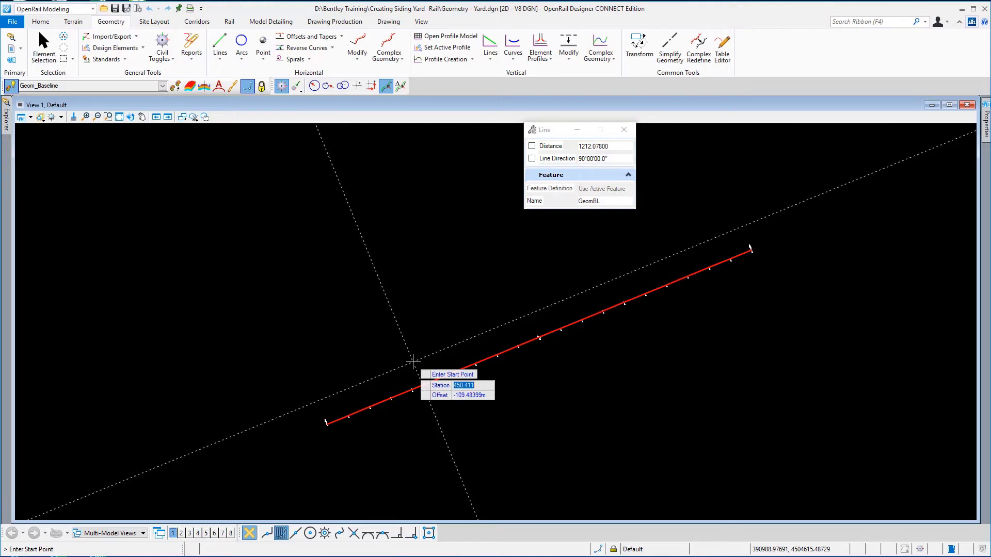
pyautogui.write('300')
pyautogui.press('Tab')
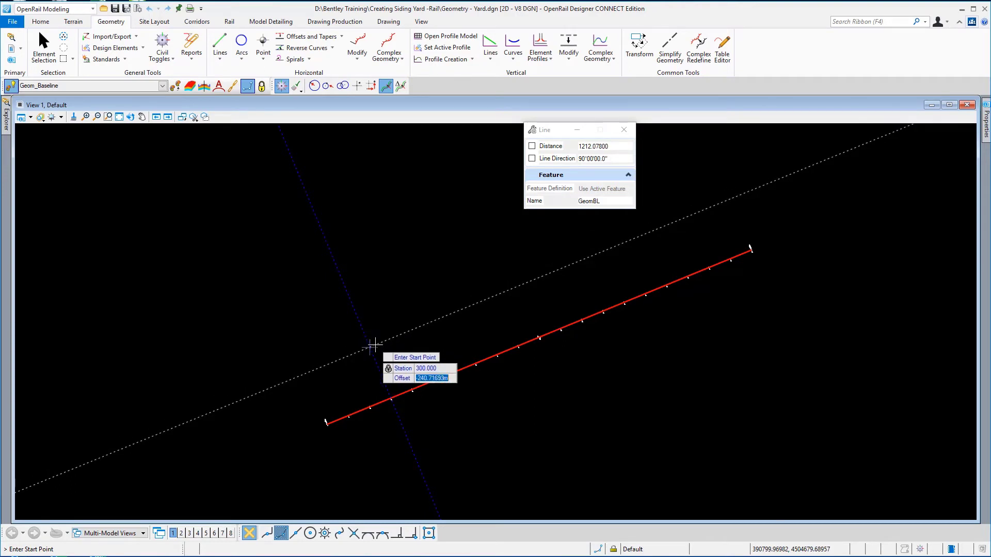
pyautogui.write('-4')
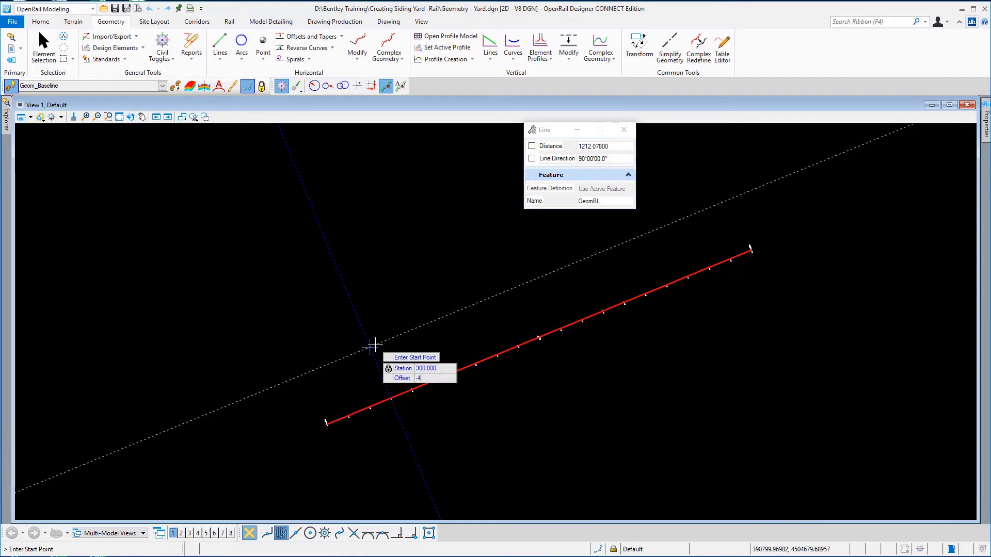
pyautogui.write('.5')
pyautogui.press('Tab')
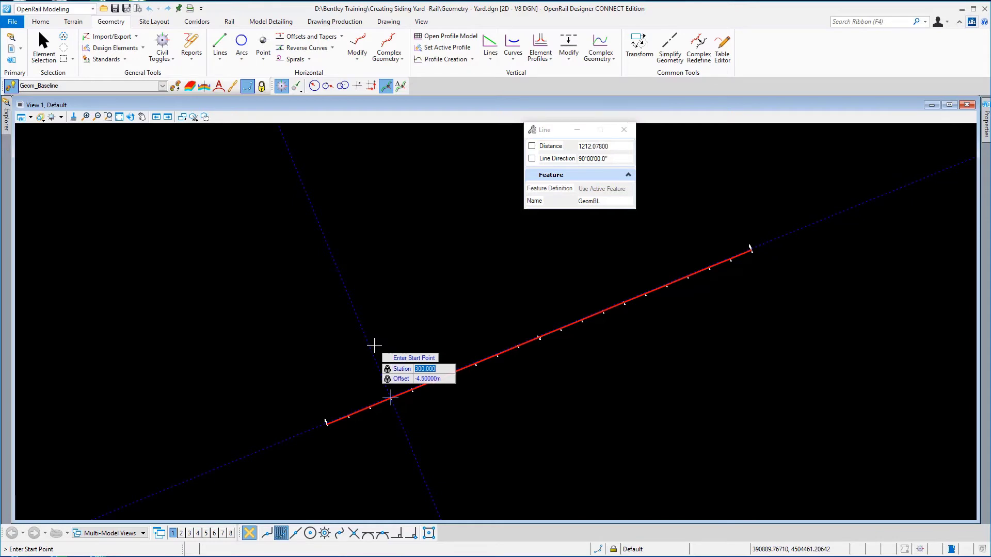
pyautogui.scroll(3, 392, 407)
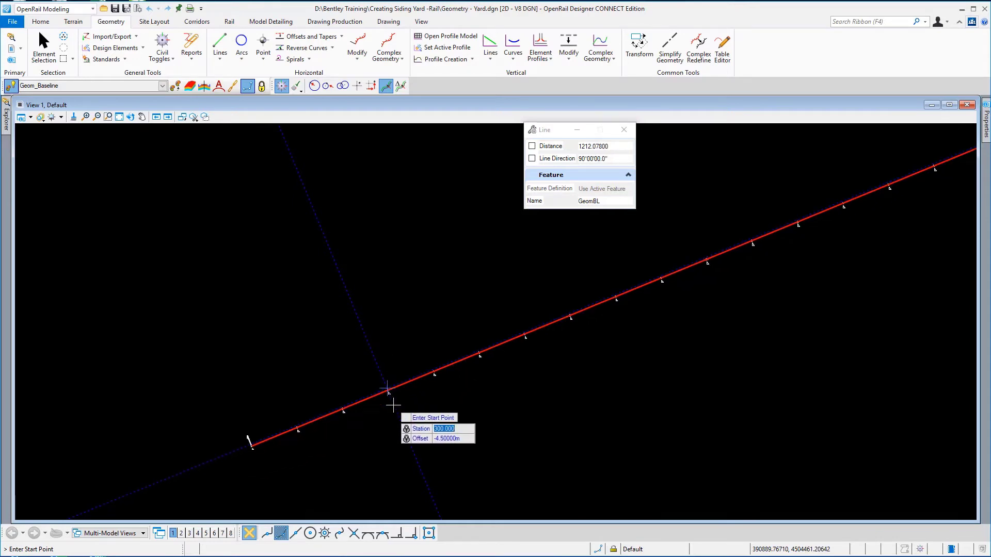
pyautogui.scroll(3, 393, 407)
pyautogui.scroll(1, 393, 407)
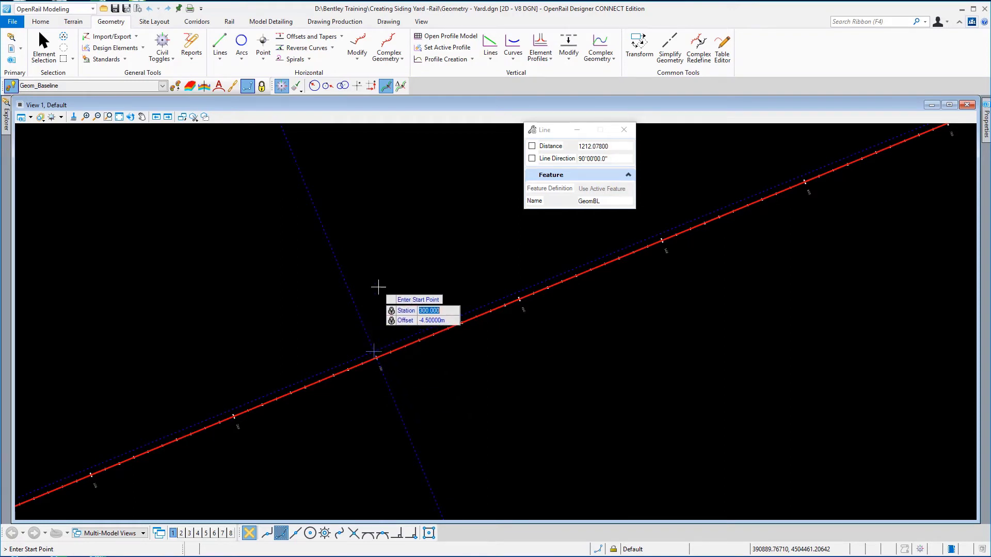
pyautogui.click(380, 323)
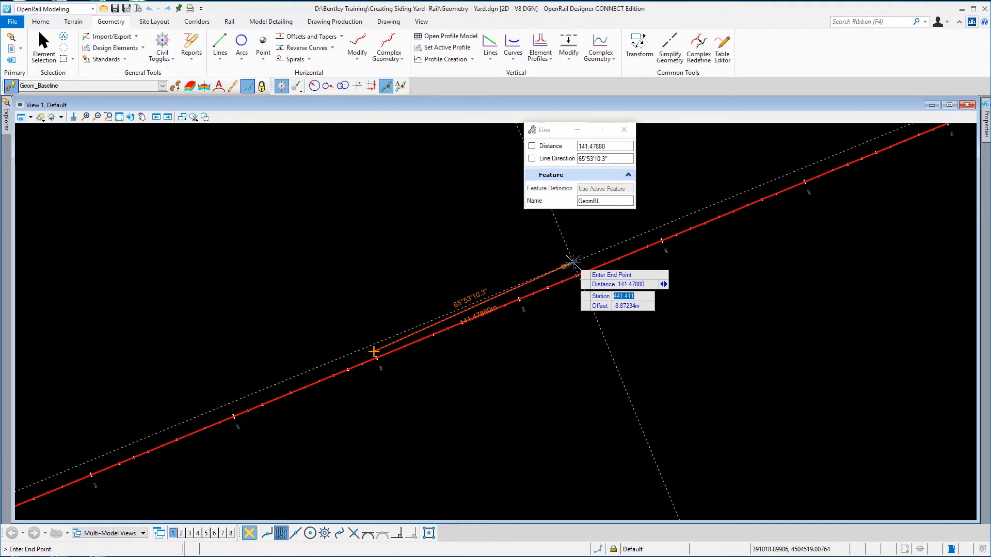
# Place the line's end point at station 800 and offset -4.5 m, referenced to the Track Mainline
pyautogui.press('Tab')
pyautogui.press('o')
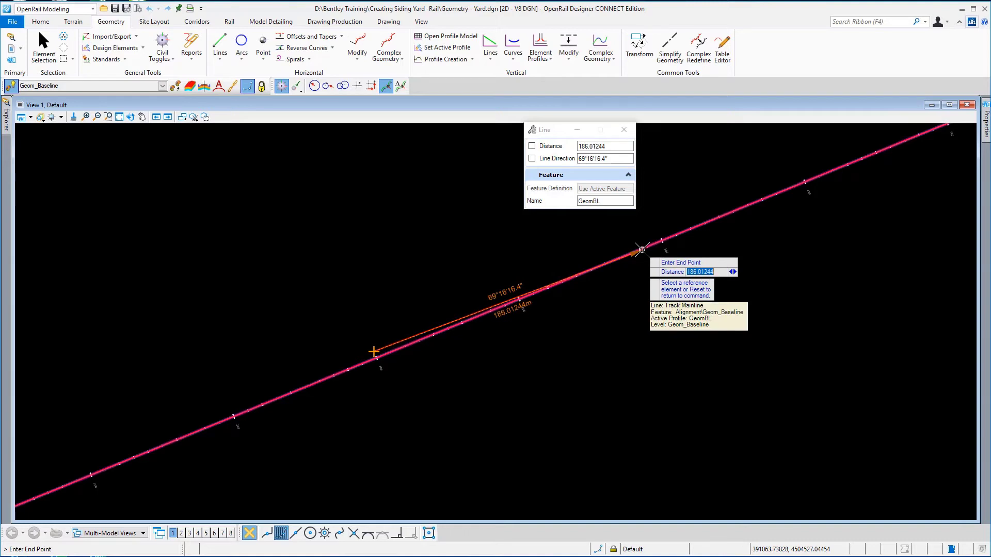
pyautogui.click(642, 251)
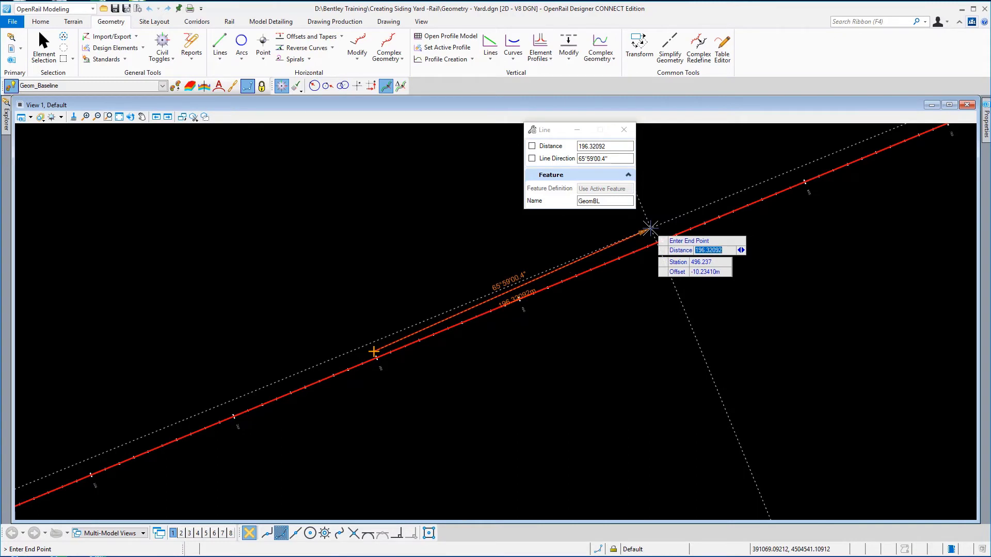
pyautogui.press('Tab')
pyautogui.write('800')
pyautogui.press('Tab')
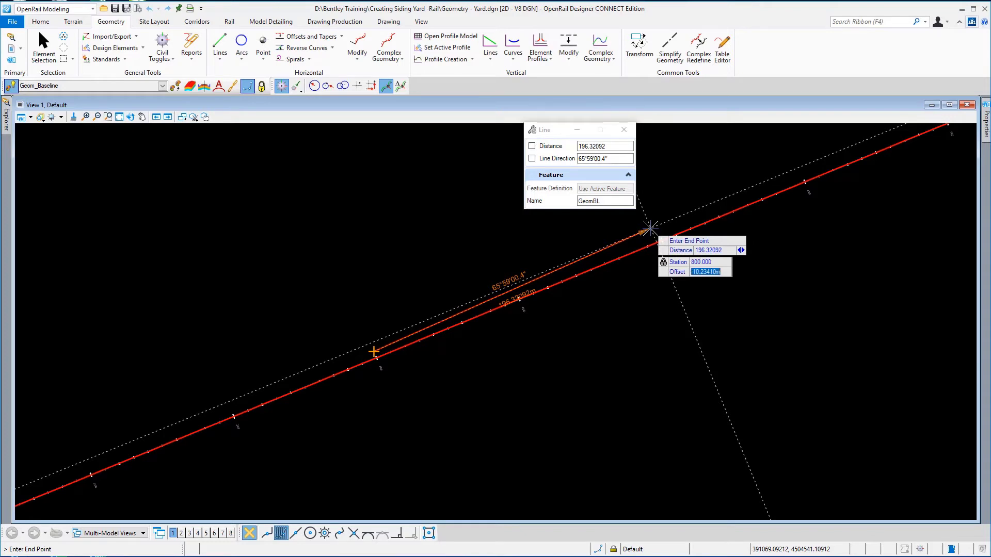
pyautogui.write('-4.5')
pyautogui.press('Tab')
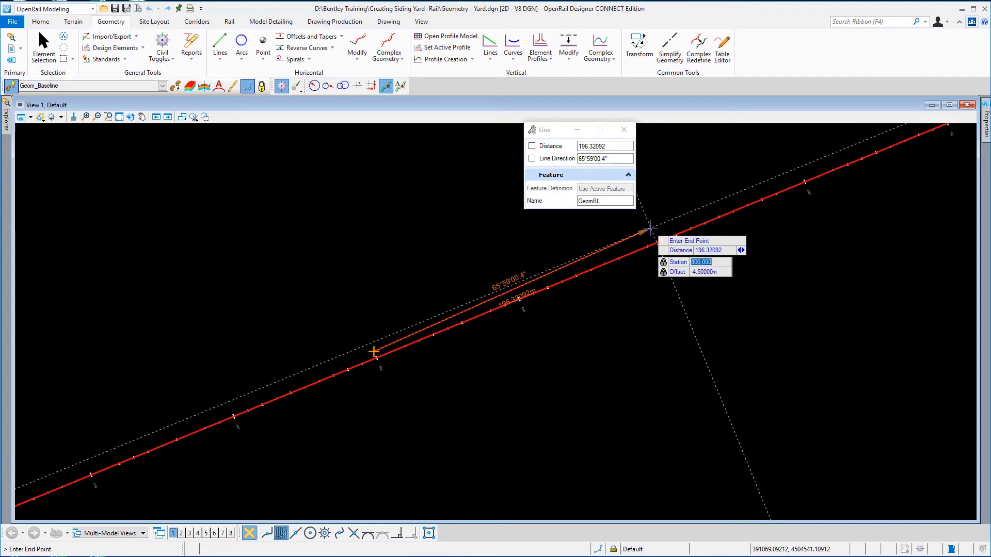
pyautogui.moveTo(654, 228); pyautogui.dragTo(349, 387, button='middle')
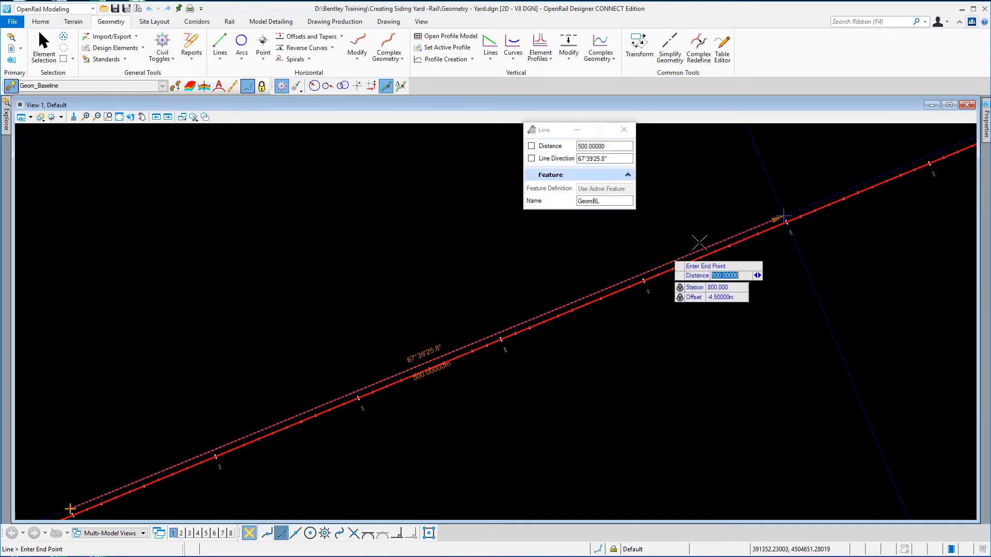
pyautogui.click(729, 204)
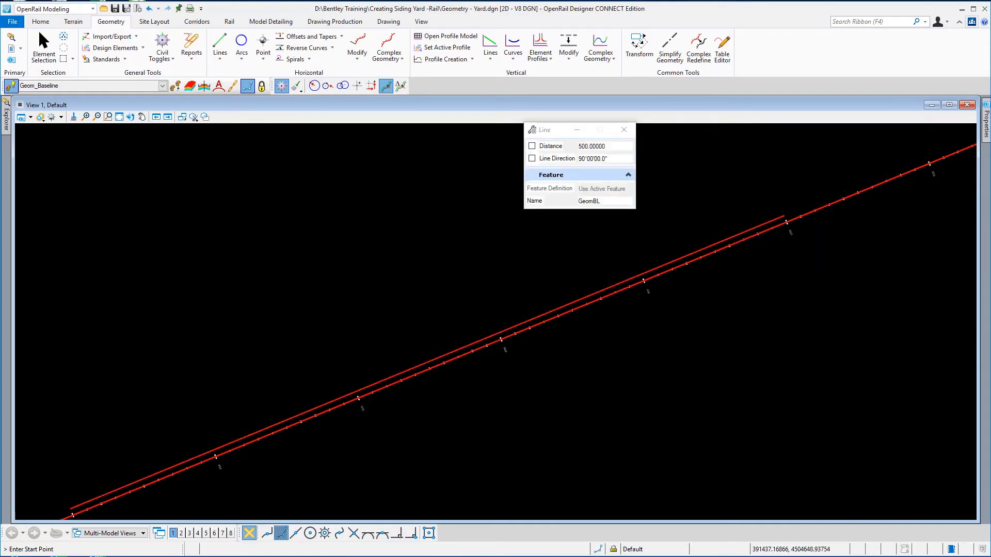
# Rename the line parallel to the mainline as "Siding Track 1" in its properties, leaving it deselected
pyautogui.click(108, 117)
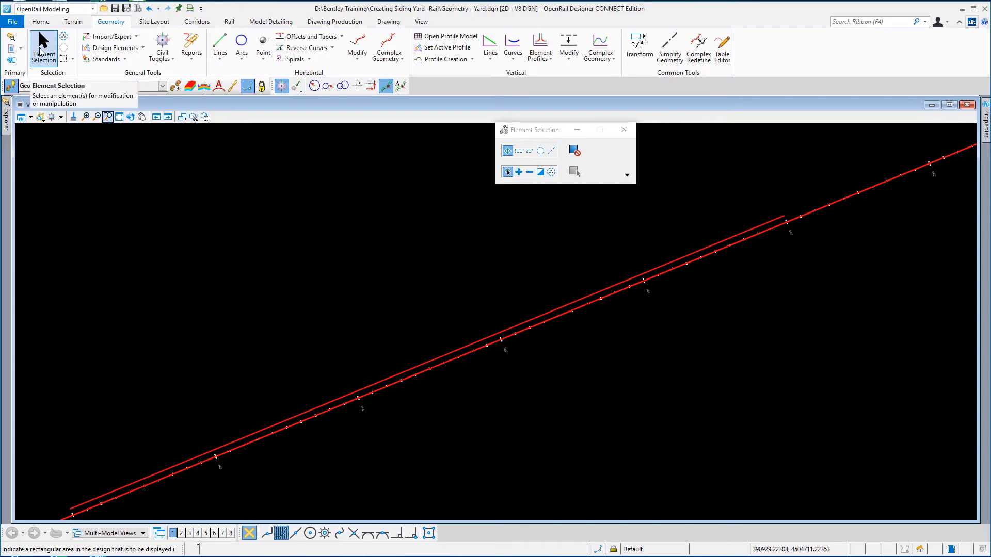
pyautogui.click(42, 51)
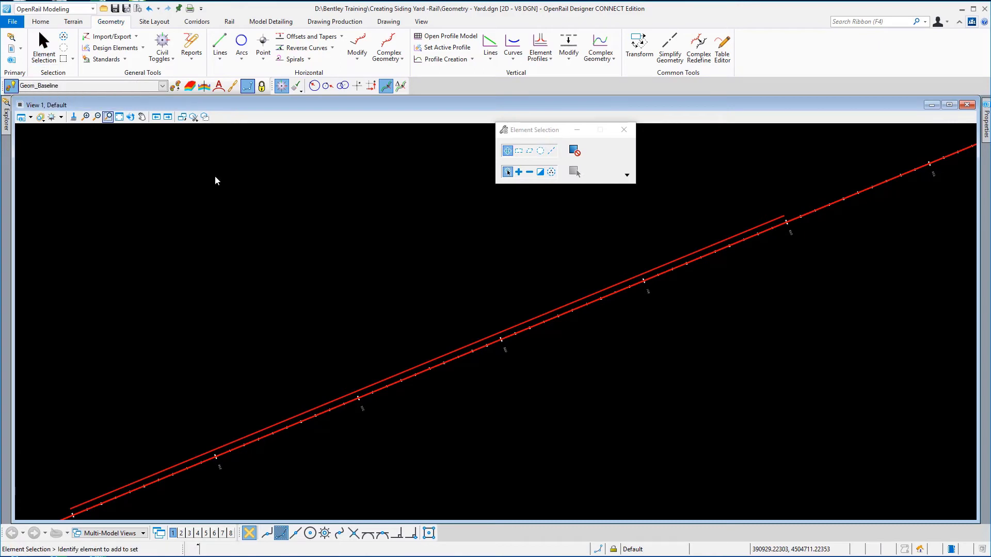
pyautogui.click(606, 291)
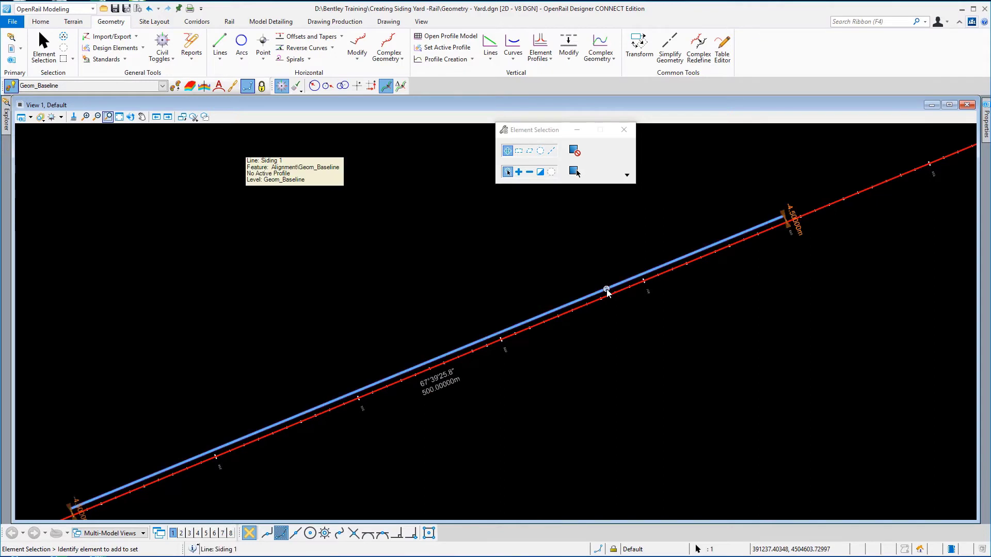
pyautogui.moveTo(606, 288)
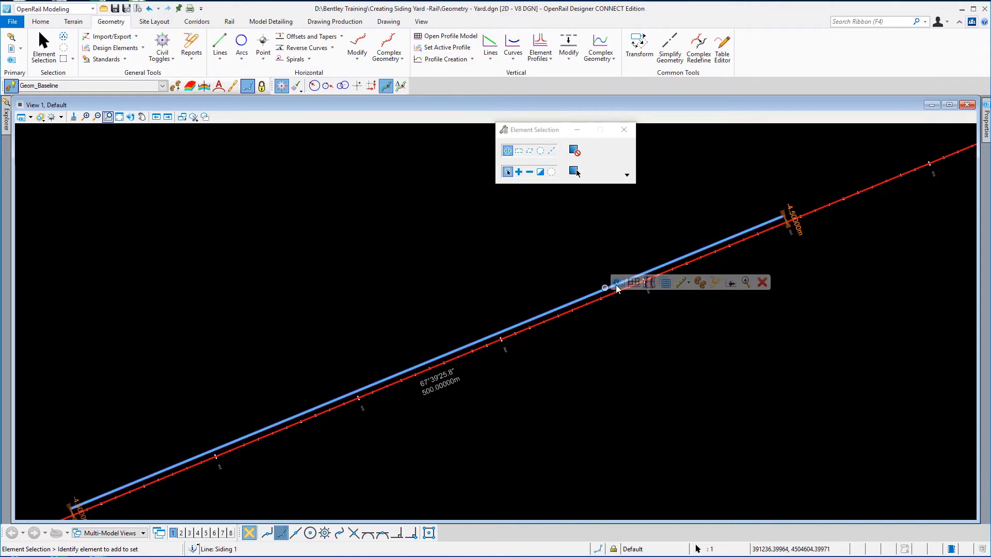
pyautogui.click(618, 287)
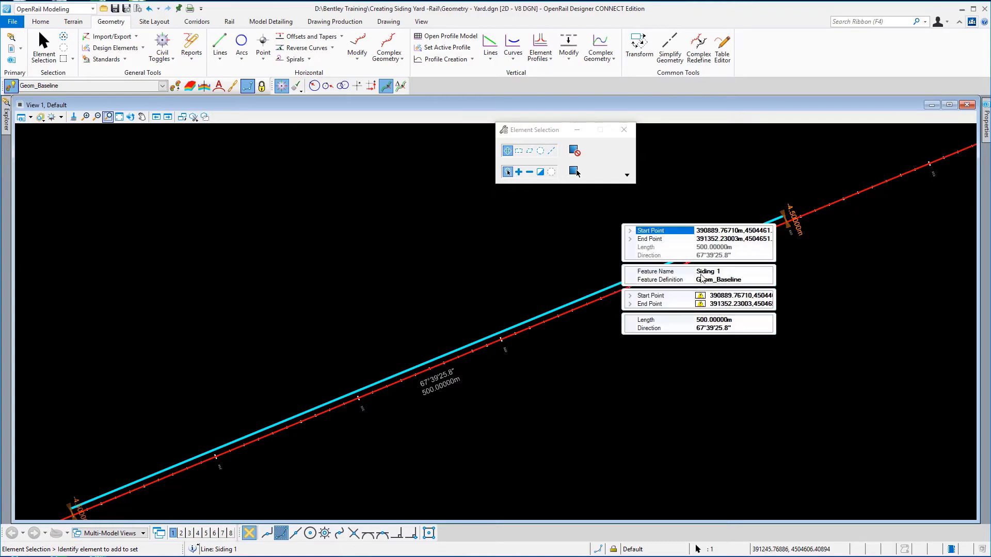
pyautogui.click(727, 272)
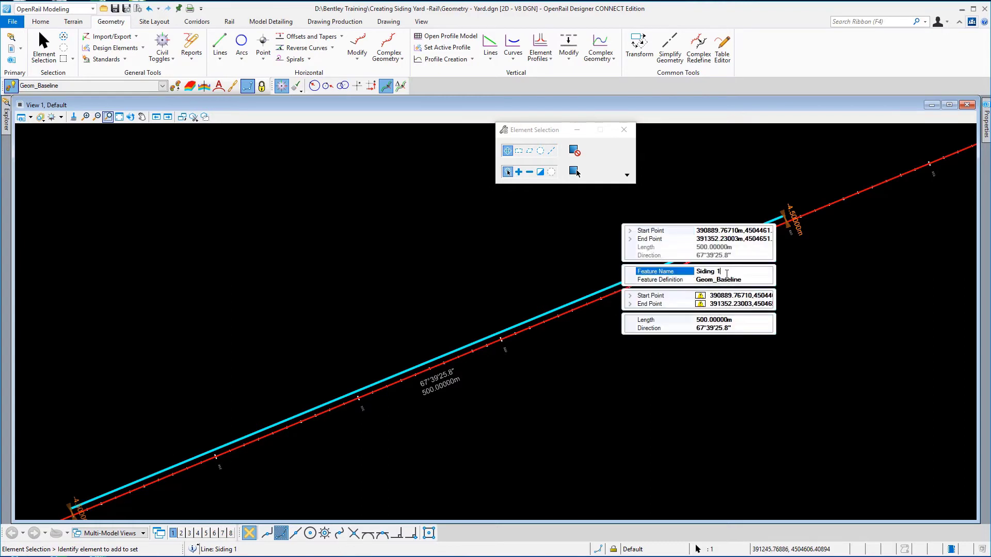
pyautogui.moveTo(726, 274); pyautogui.dragTo(694, 277)
pyautogui.write('S')
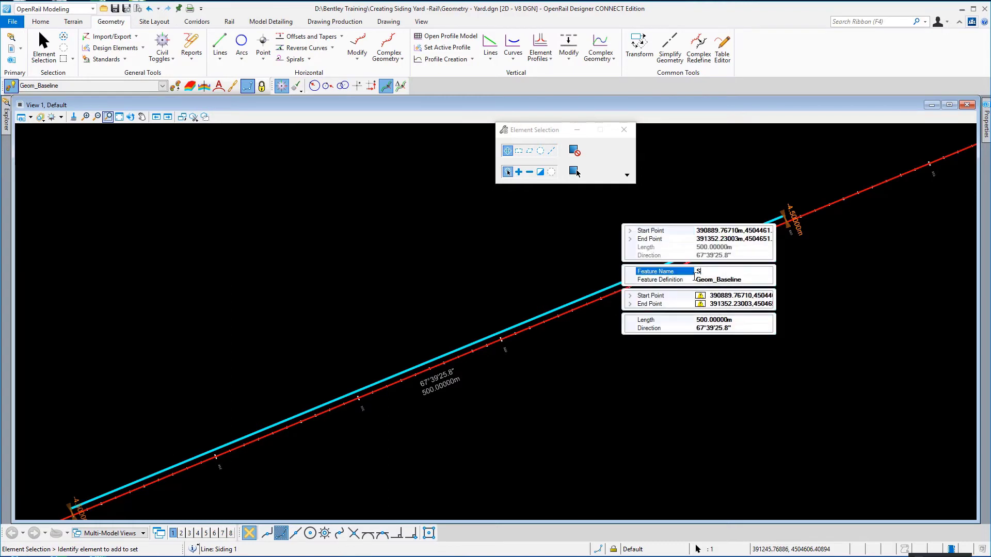
pyautogui.write('idin')
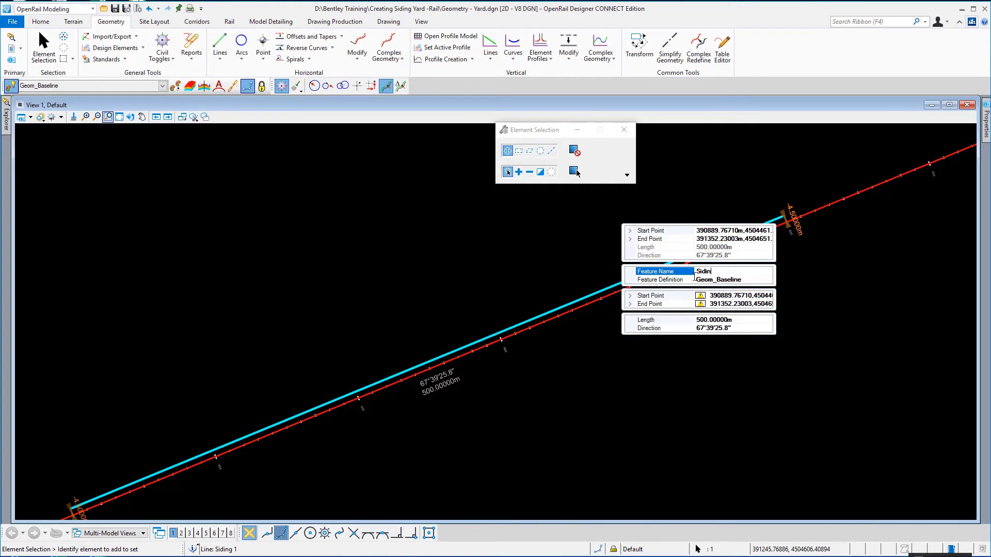
pyautogui.write('g Track 1')
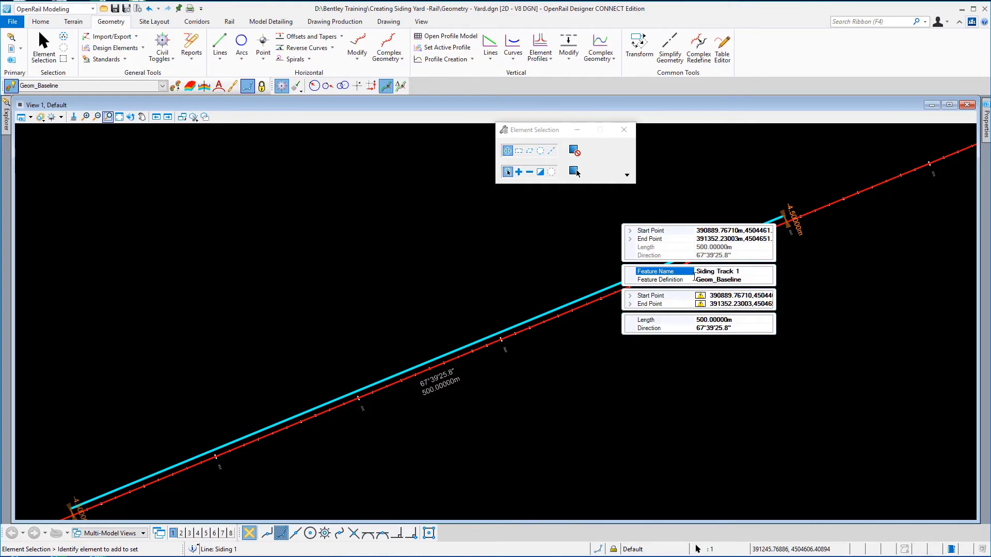
pyautogui.click(537, 270)
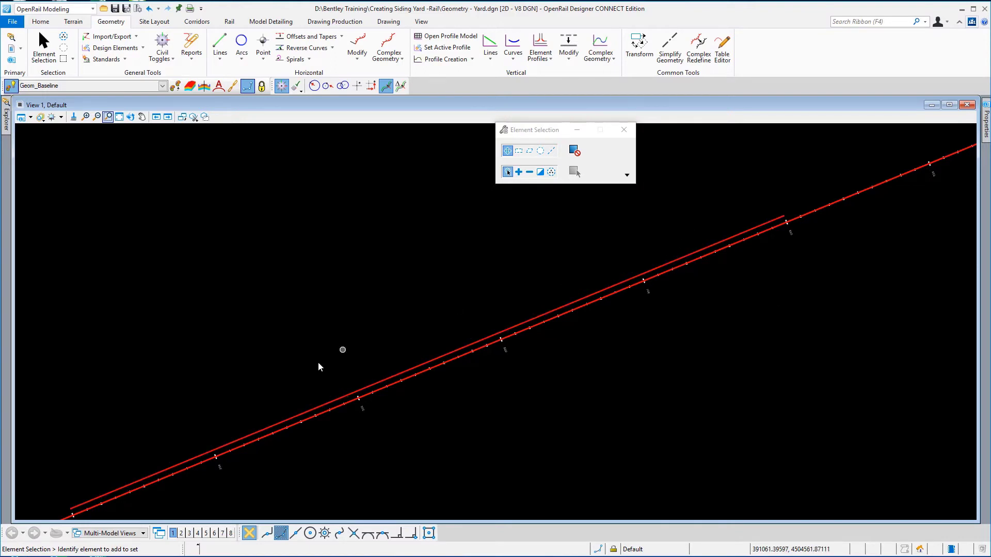
# Start another Line Between Points at station 300 and offset -9 m, using the Track Mainline as the reference element
pyautogui.moveTo(488, 408); pyautogui.dragTo(550, 367, button='middle')
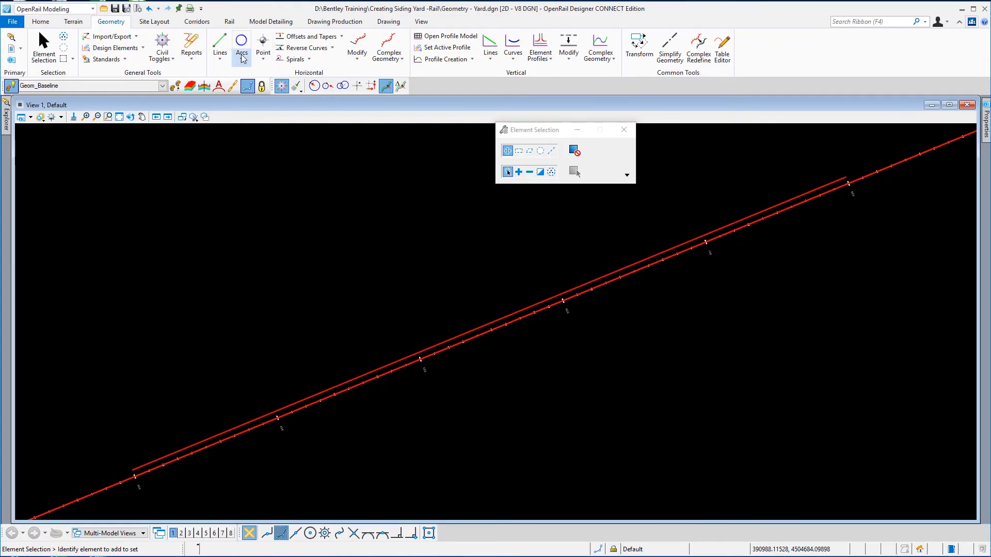
pyautogui.click(219, 54)
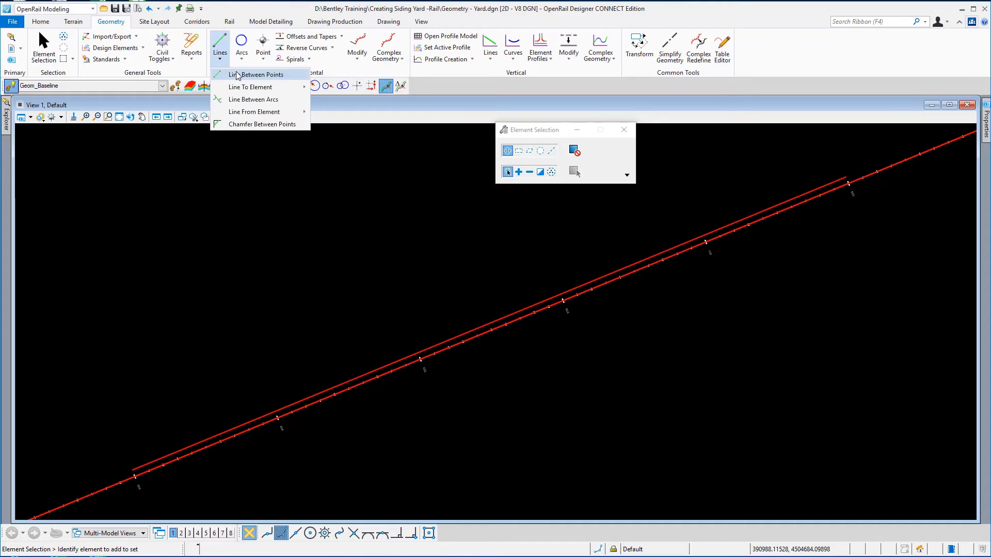
pyautogui.click(236, 75)
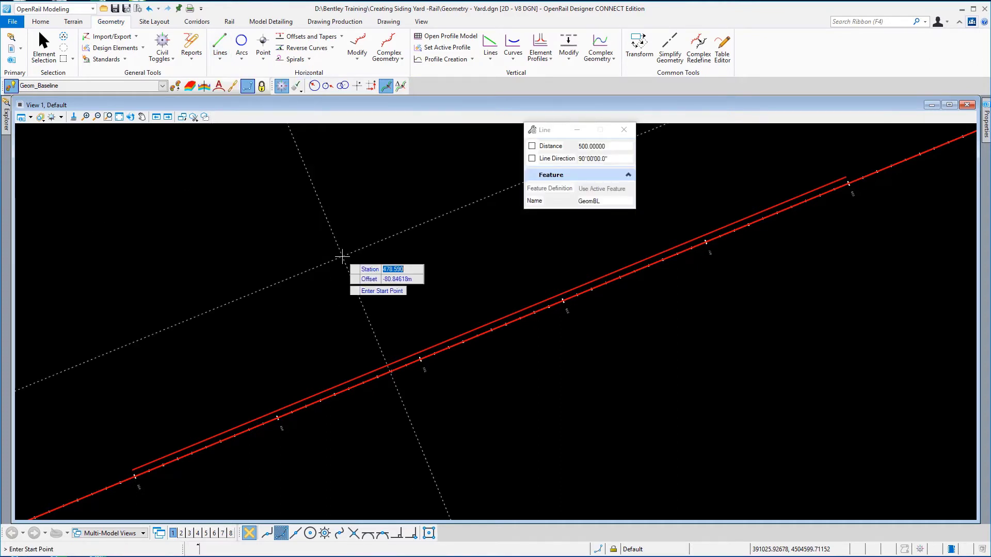
pyautogui.press('Tab')
pyautogui.press('o')
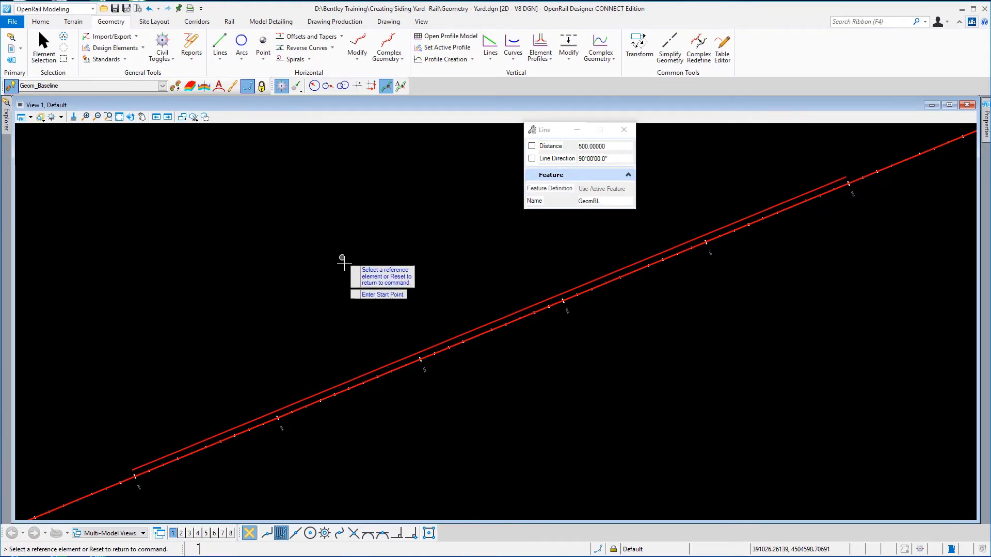
pyautogui.click(386, 374)
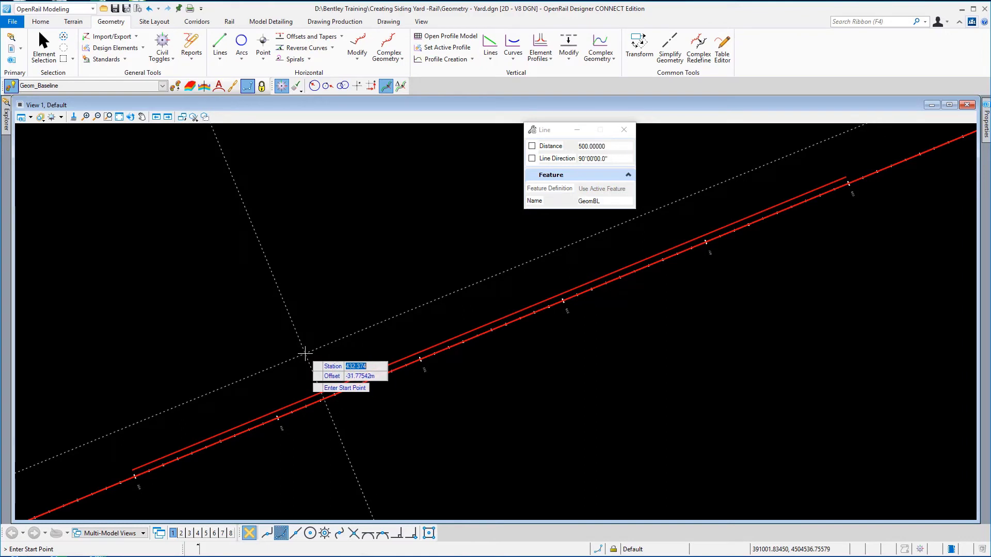
pyautogui.write('300')
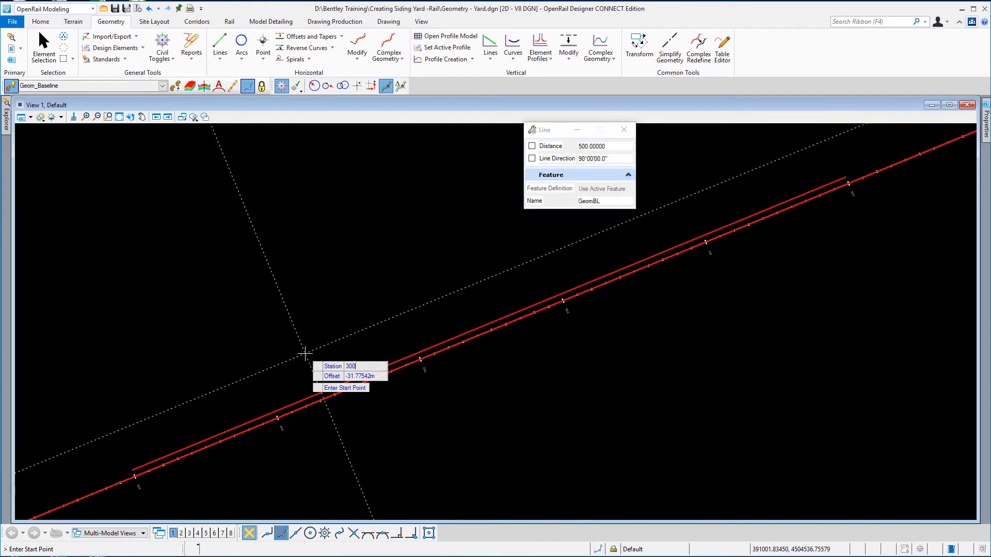
pyautogui.press('Tab')
pyautogui.write('-9')
pyautogui.press('Tab')
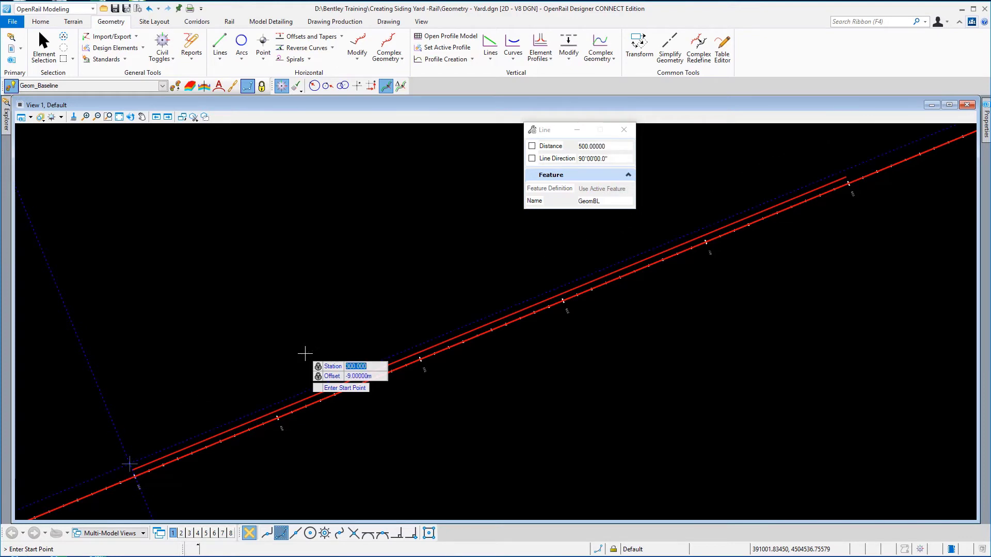
pyautogui.click(305, 355)
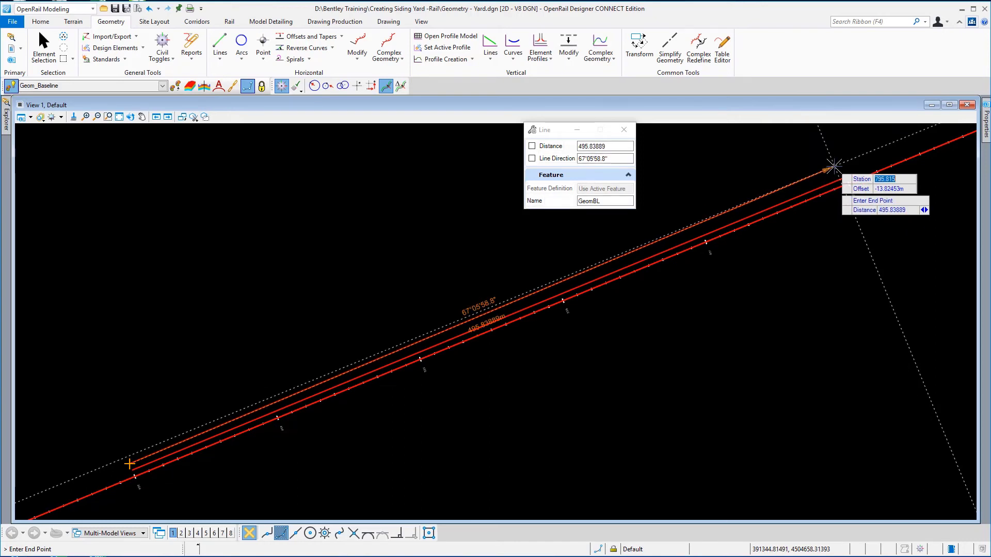
# Place the second siding line's end point at station 800 and offset -9 m, referenced to the Track Mainline
pyautogui.press('Tab')
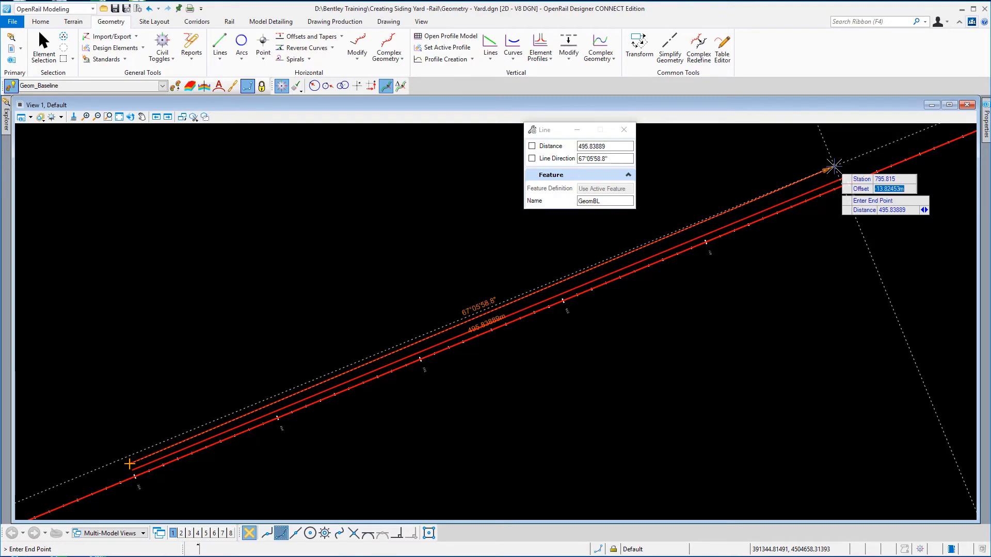
pyautogui.press('o')
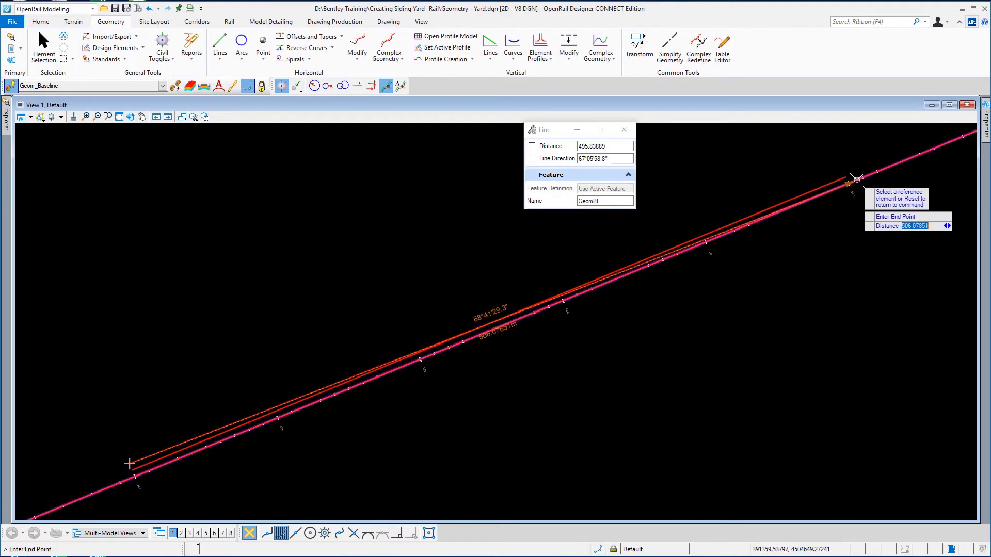
pyautogui.click(856, 180)
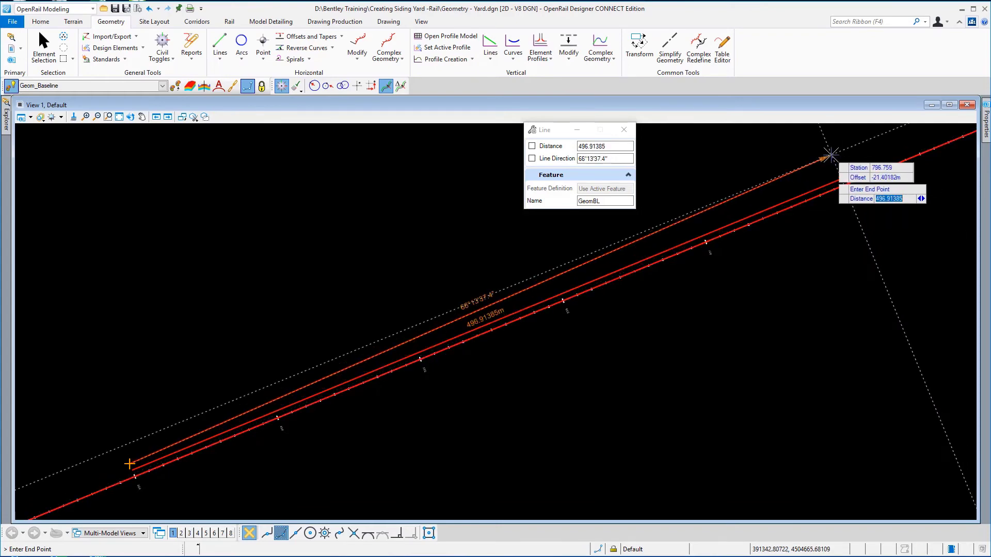
pyautogui.press('Tab')
pyautogui.write('800')
pyautogui.press('Tab')
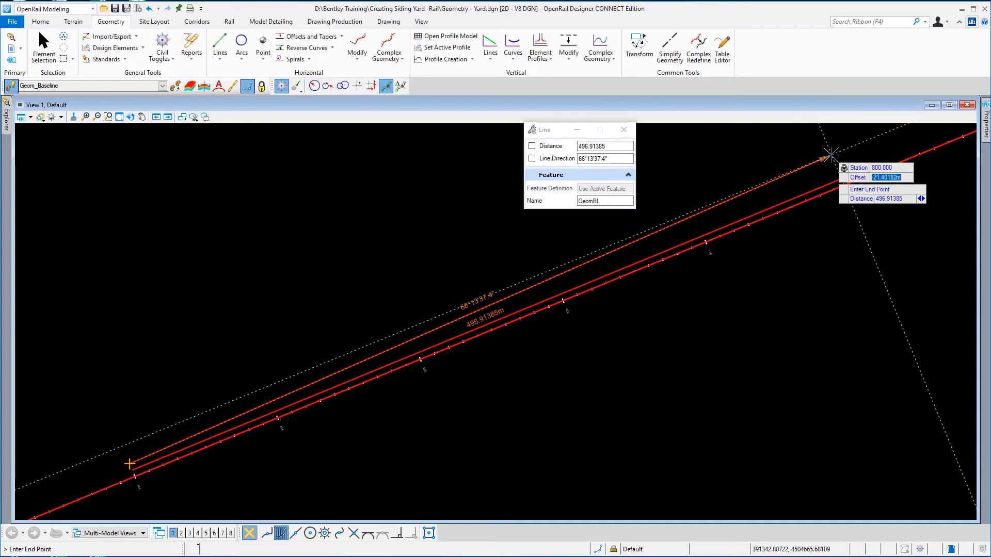
pyautogui.write('-9')
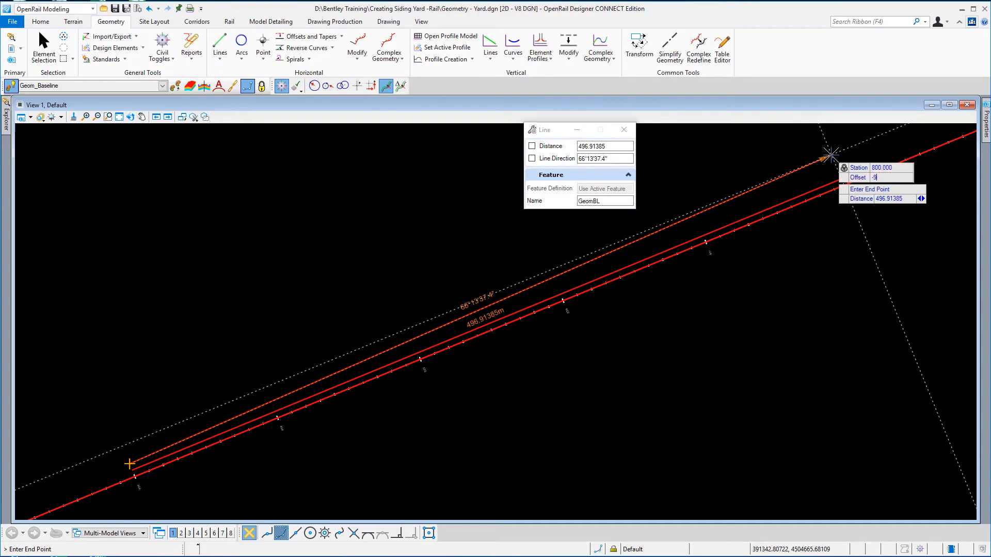
pyautogui.press('Tab')
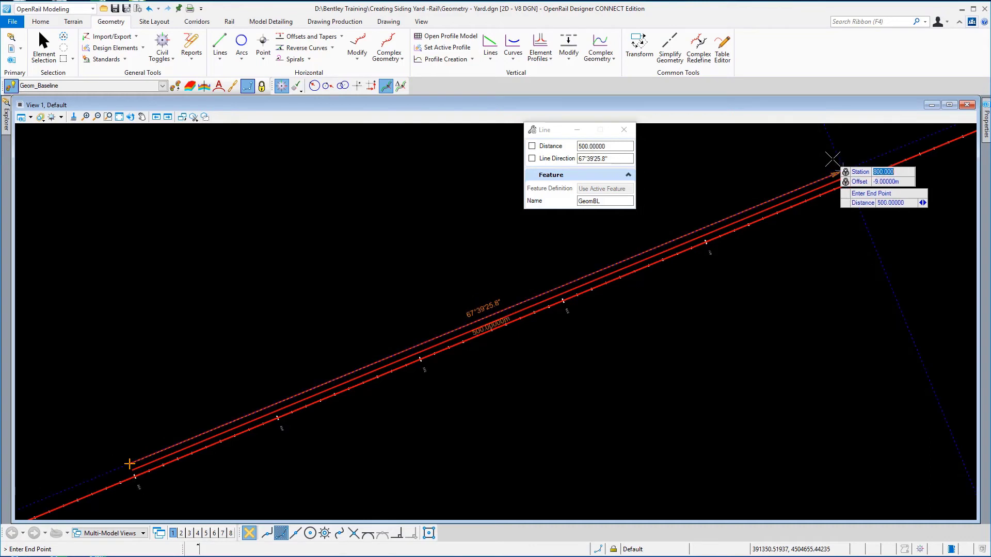
pyautogui.click(833, 159)
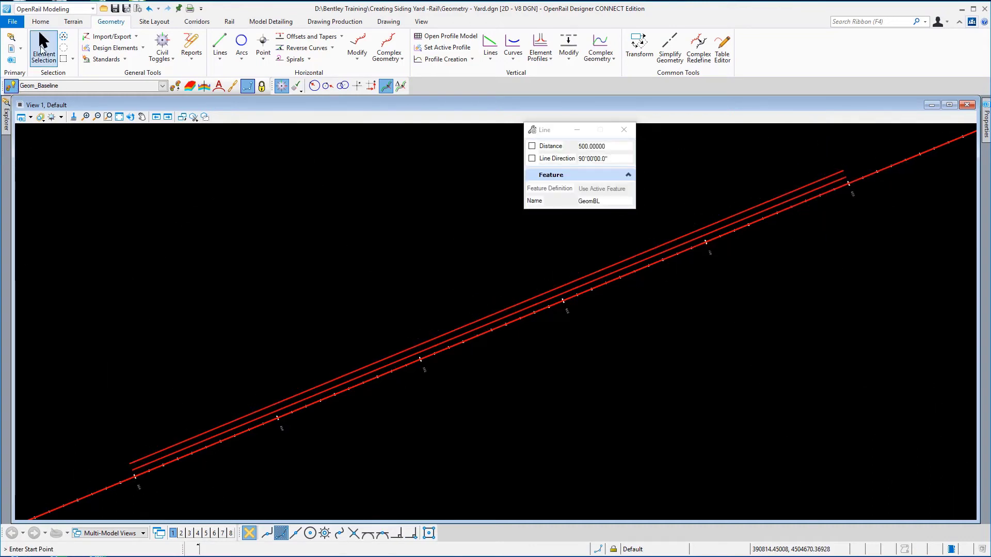
# Rename the outermost parallel line as "Siding Track 2" in its properties and leave it deselected
pyautogui.click(43, 44)
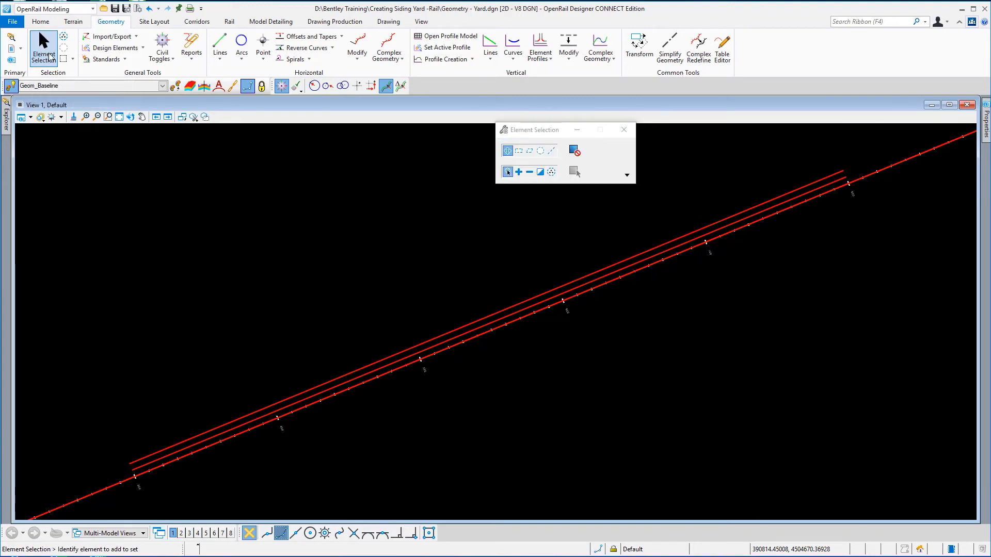
pyautogui.click(640, 255)
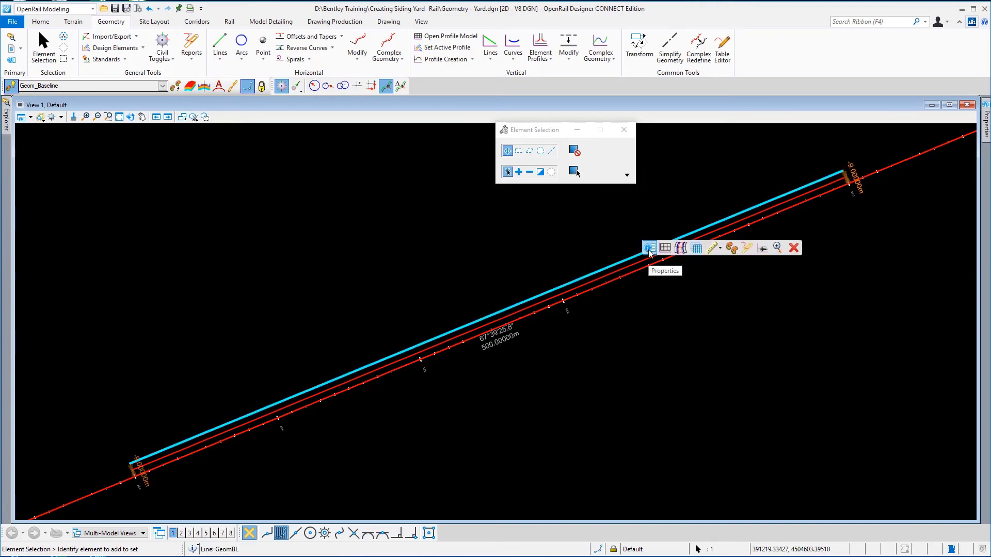
pyautogui.click(650, 249)
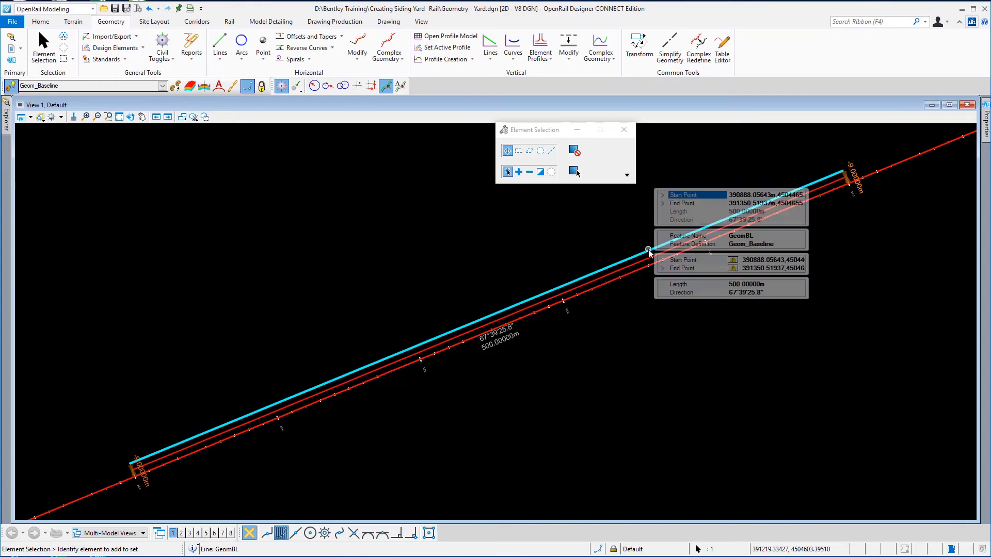
pyautogui.click(728, 237)
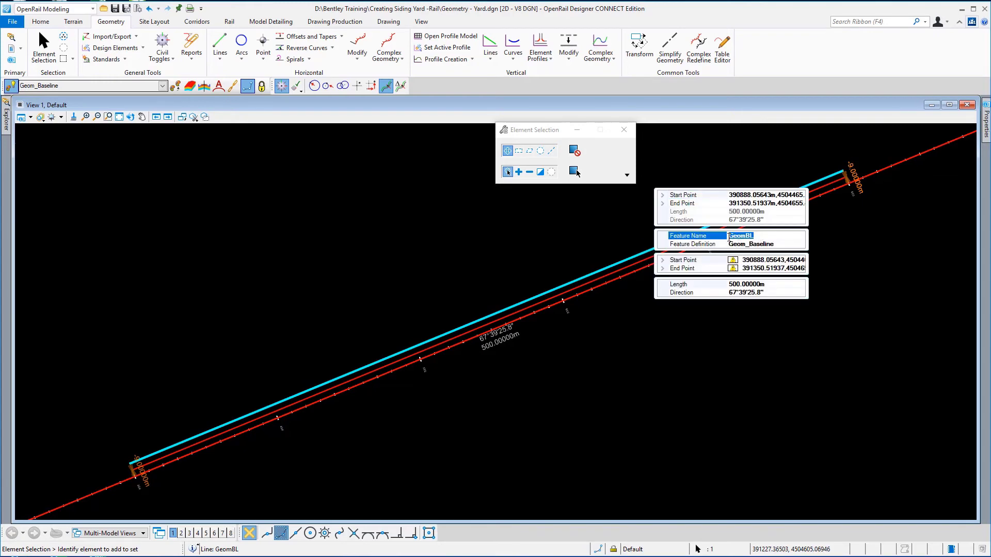
pyautogui.write('Siding Track 2')
pyautogui.click(658, 348)
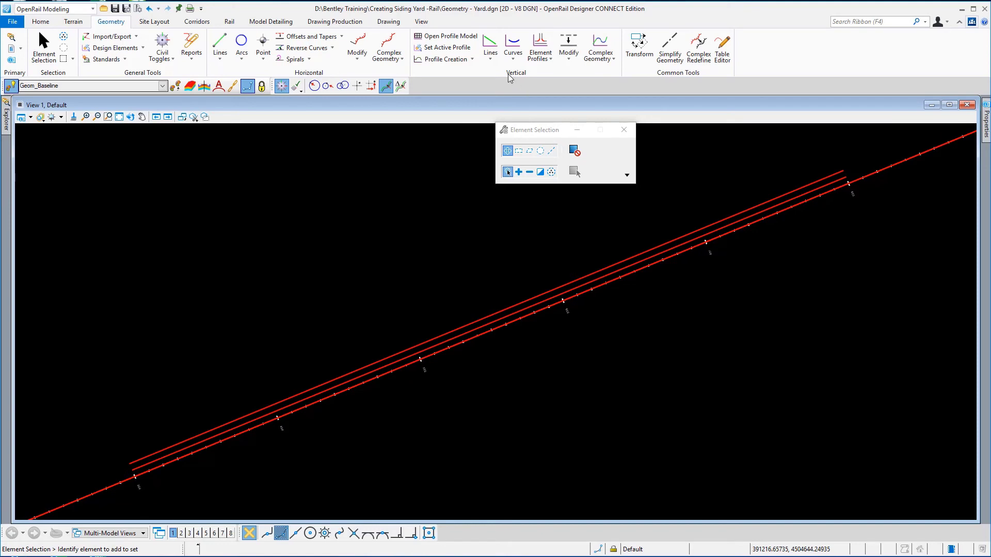
# Start Profile By Slope From Element and choose Siding Track 1 and Siding Track 2 as the elements to profile
pyautogui.click(550, 59)
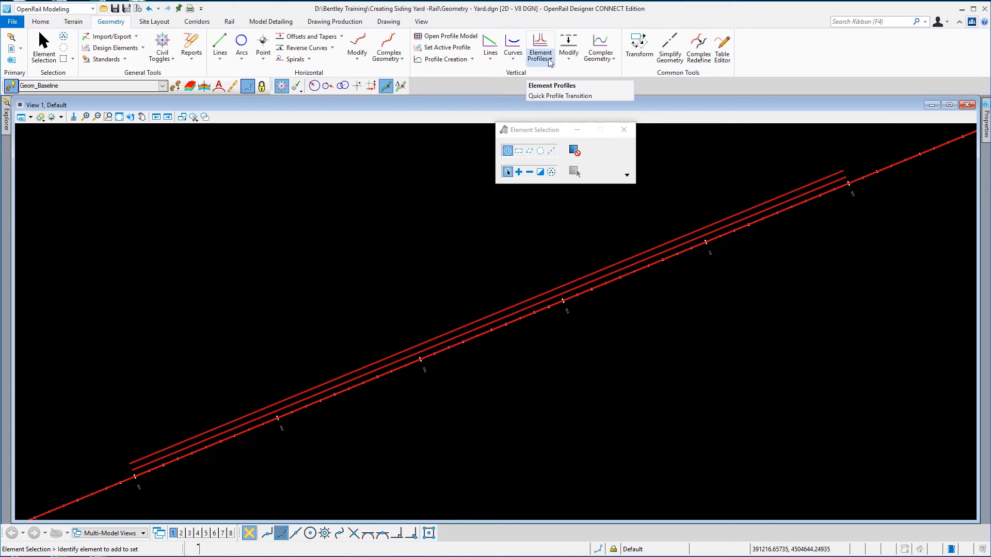
pyautogui.click(550, 59)
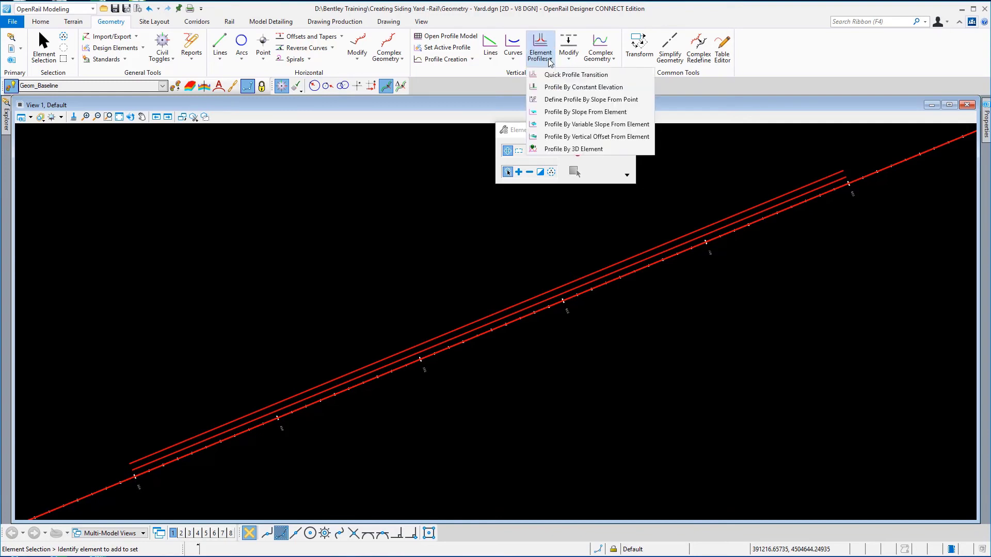
pyautogui.click(562, 112)
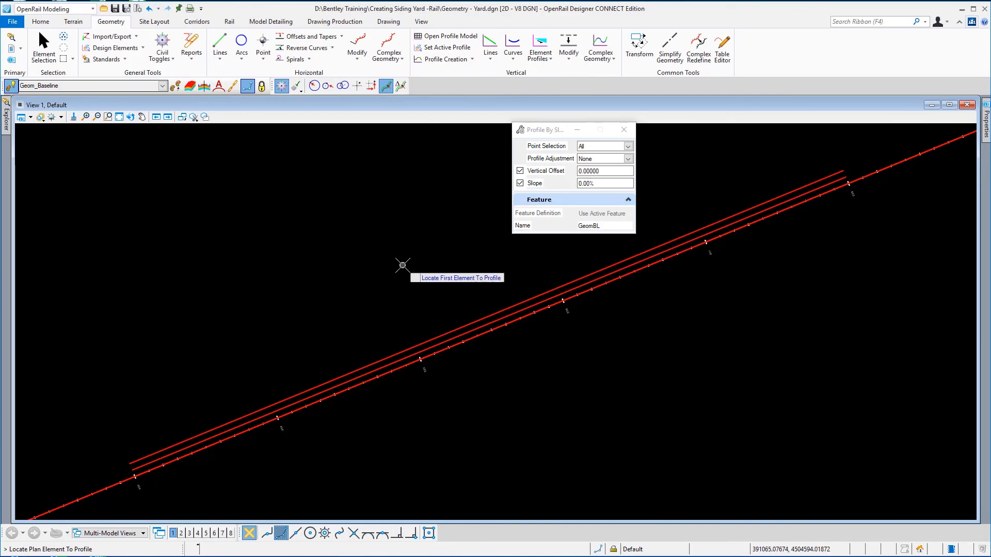
pyautogui.click(500, 319)
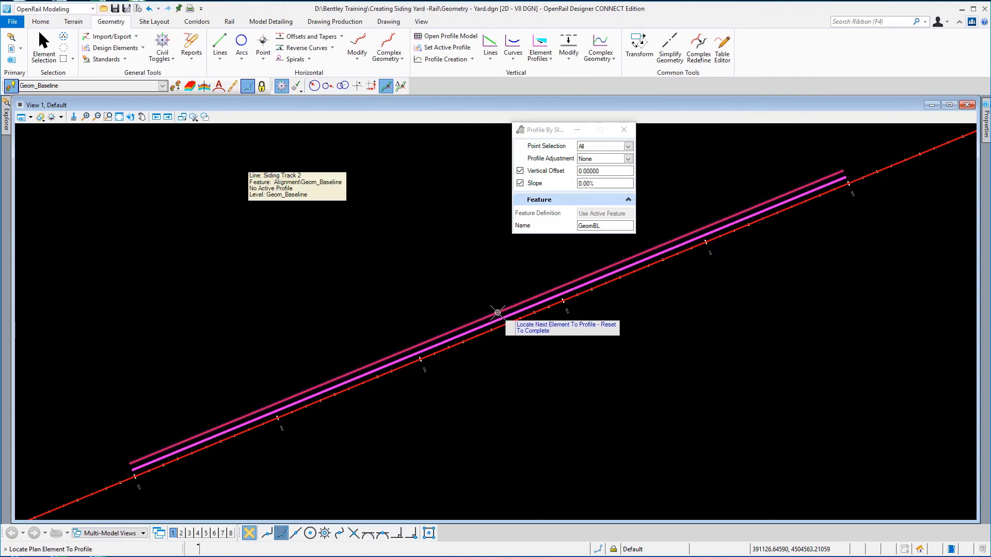
pyautogui.click(497, 313)
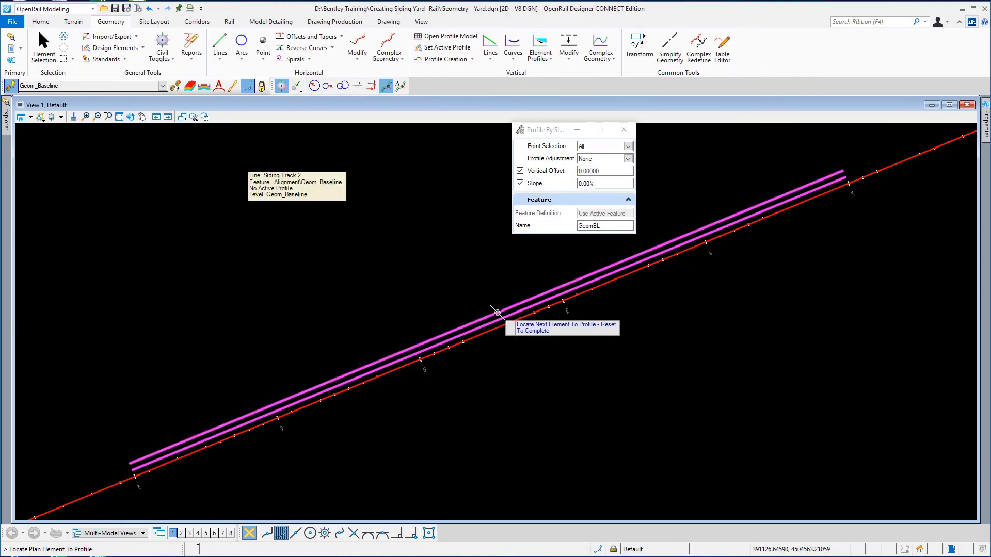
pyautogui.rightClick(415, 236)
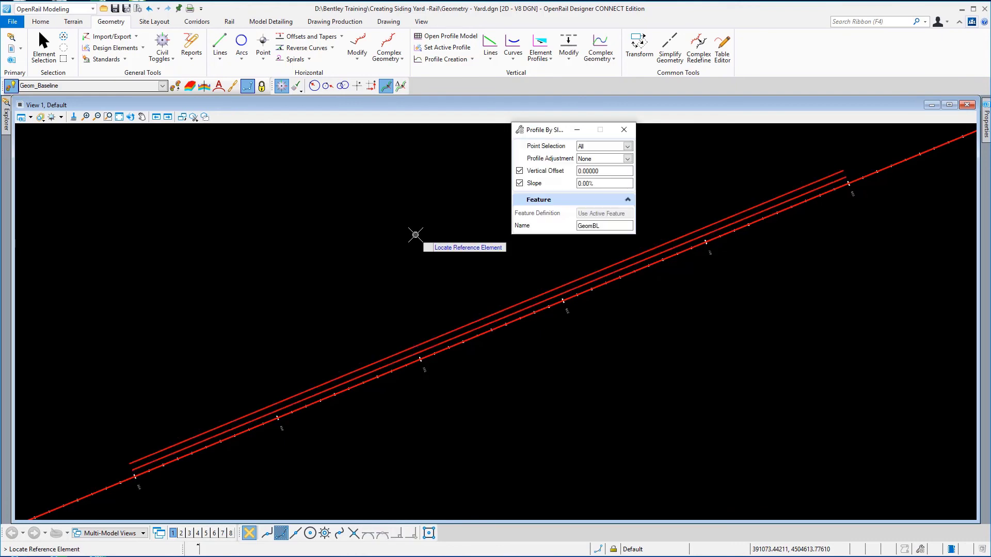
# Profile both sidings from the Track Mainline with 0.00% slope, point selection All, profile adjustment None and vertical offset 0, then end the command
pyautogui.click(512, 322)
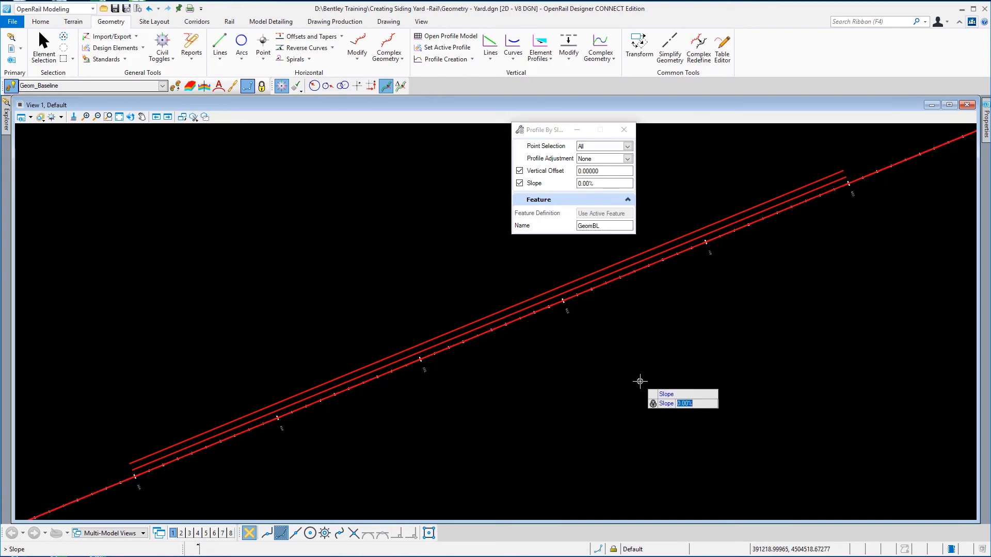
pyautogui.click(624, 326)
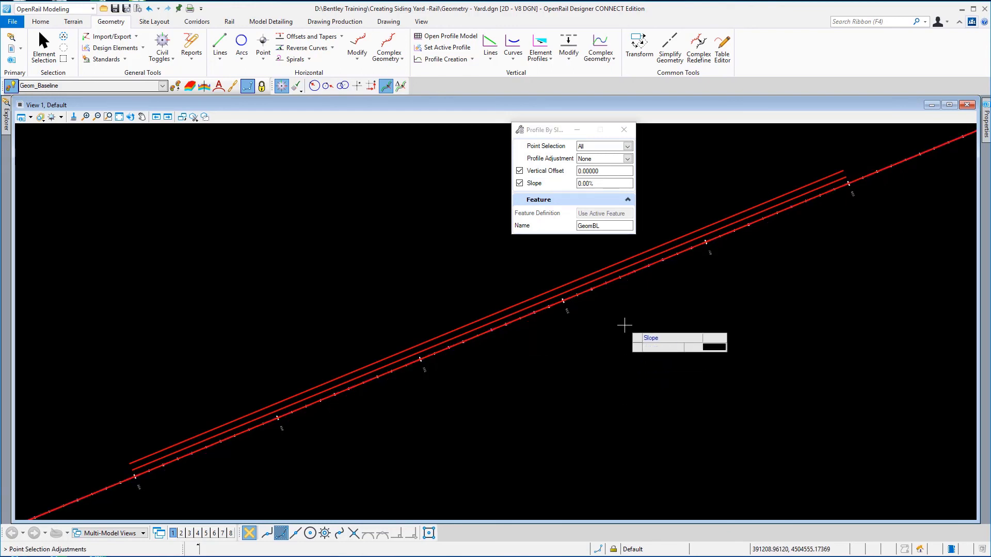
pyautogui.click(624, 326)
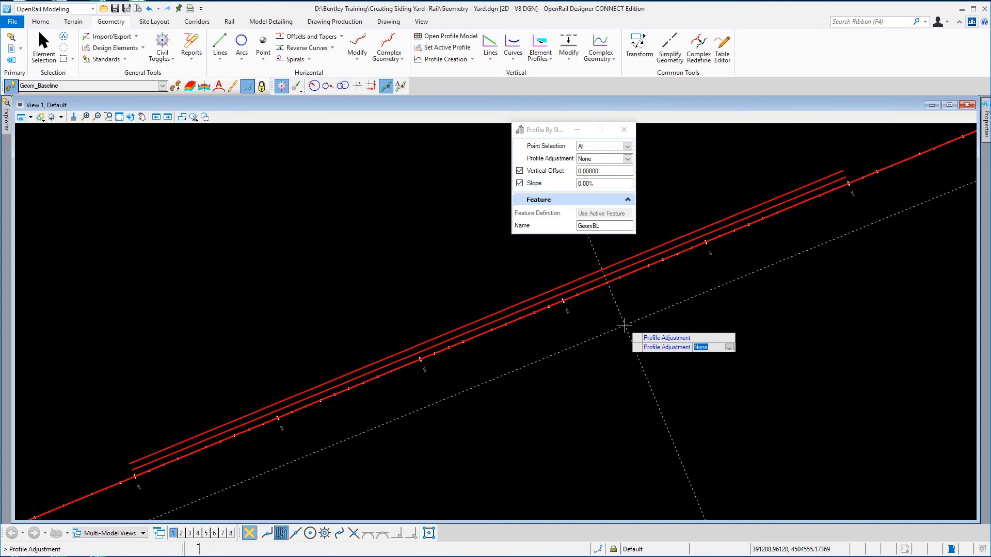
pyautogui.click(625, 325)
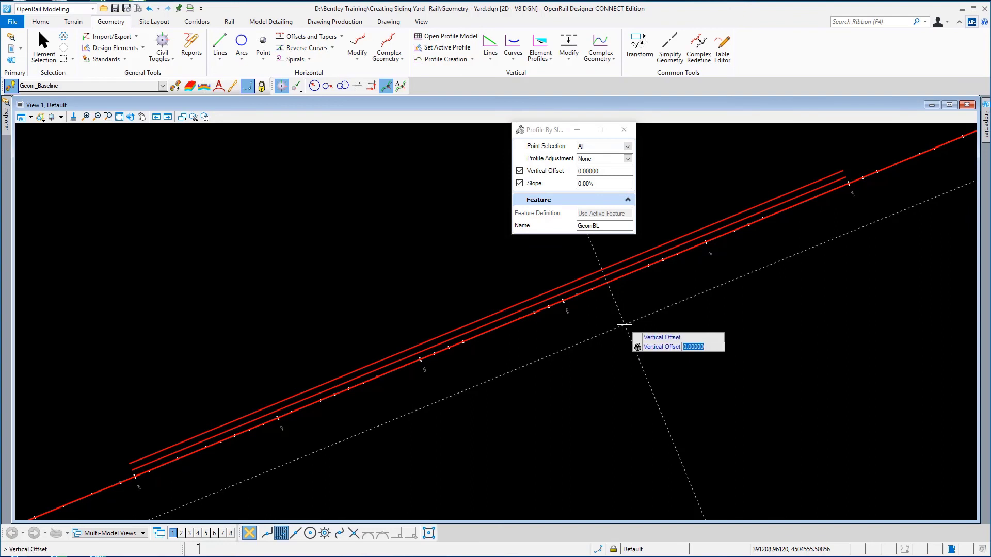
pyautogui.click(624, 325)
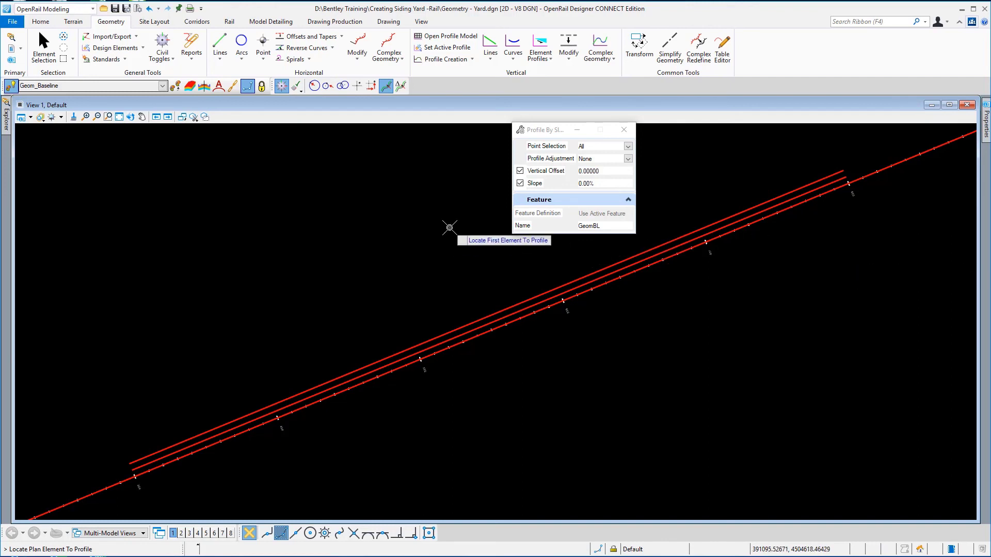
pyautogui.click(43, 49)
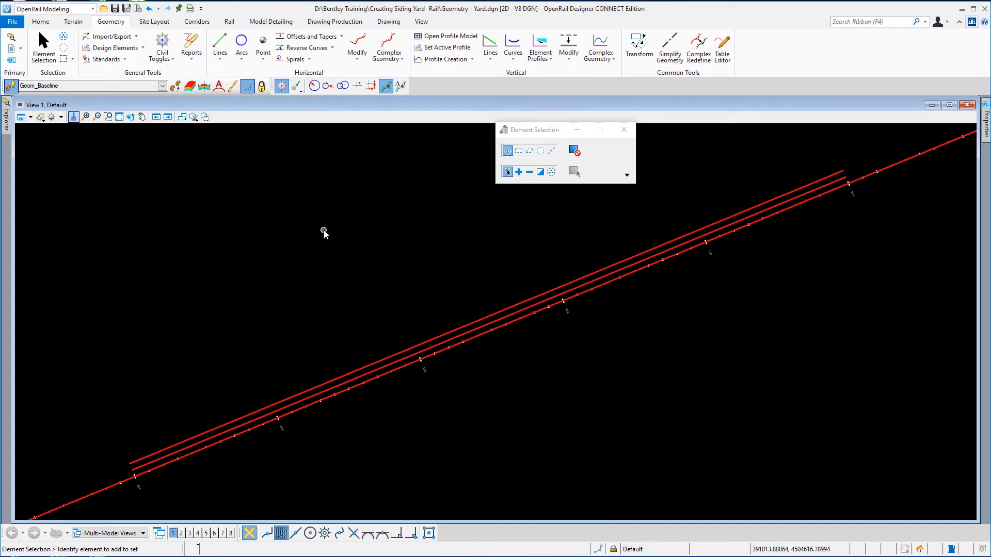
# Switch to the 2 Views Plan/3D layout and bring the mainline and siding tracks into sight in the 3D view
pyautogui.rightClick(324, 233)
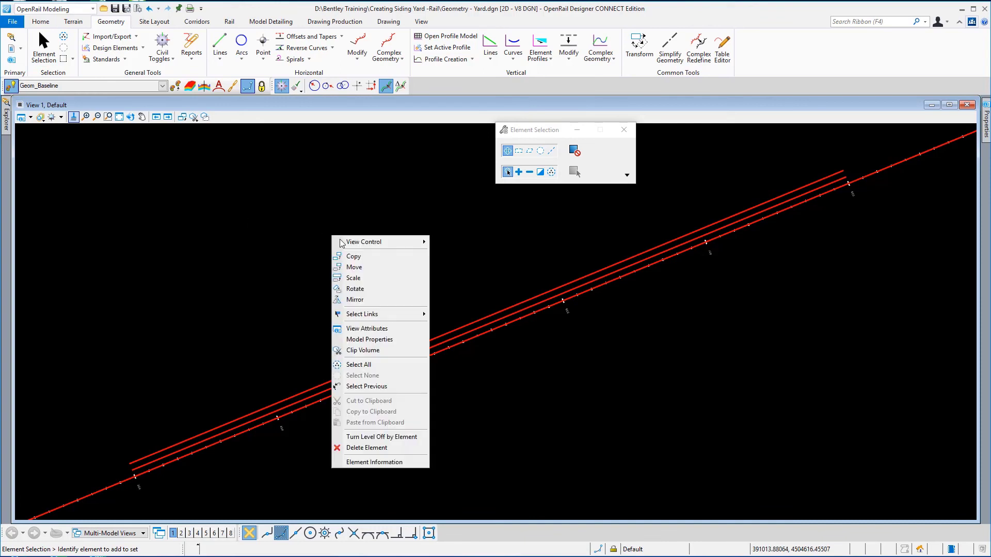
pyautogui.moveTo(351, 244)
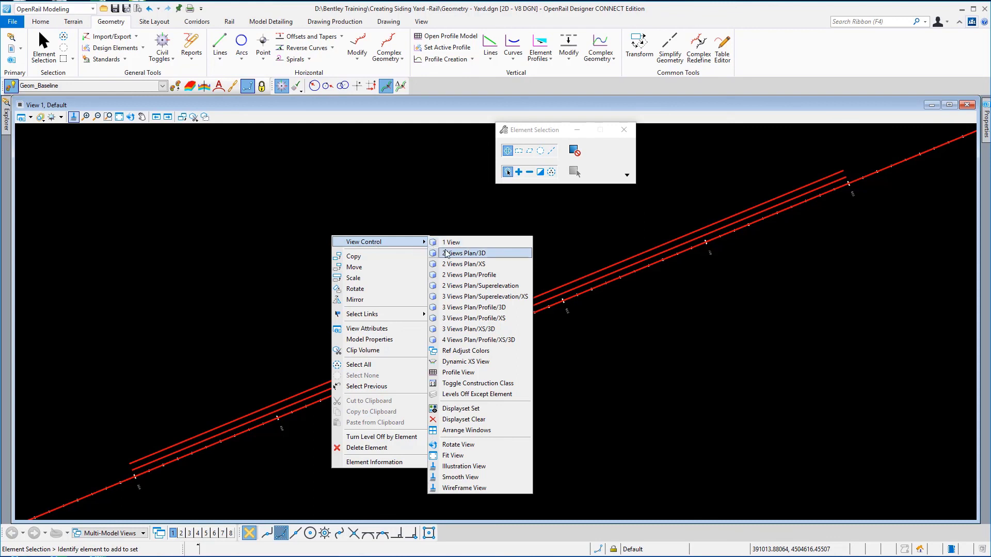
pyautogui.click(473, 254)
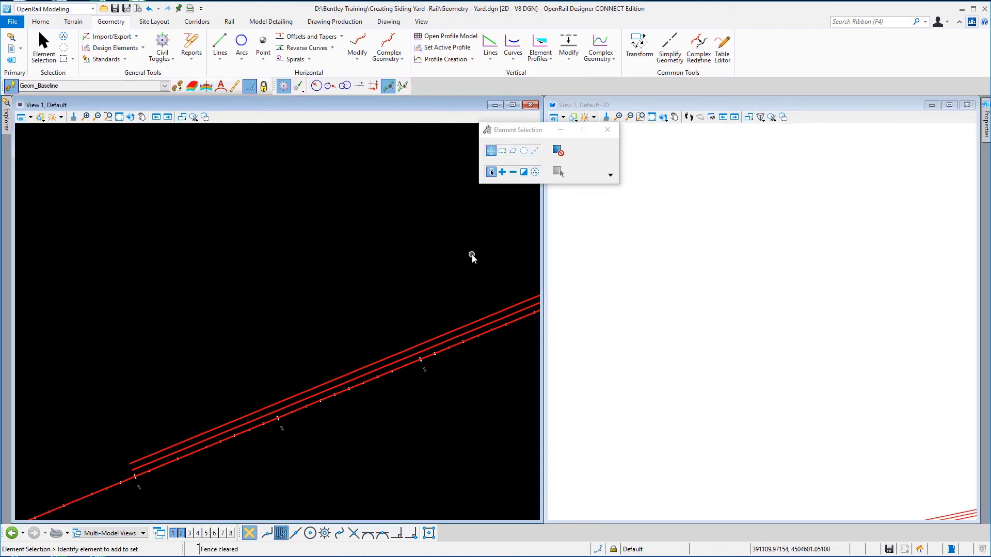
pyautogui.moveTo(827, 411); pyautogui.dragTo(772, 253, button='middle')
pyautogui.scroll(1, 652, 403)
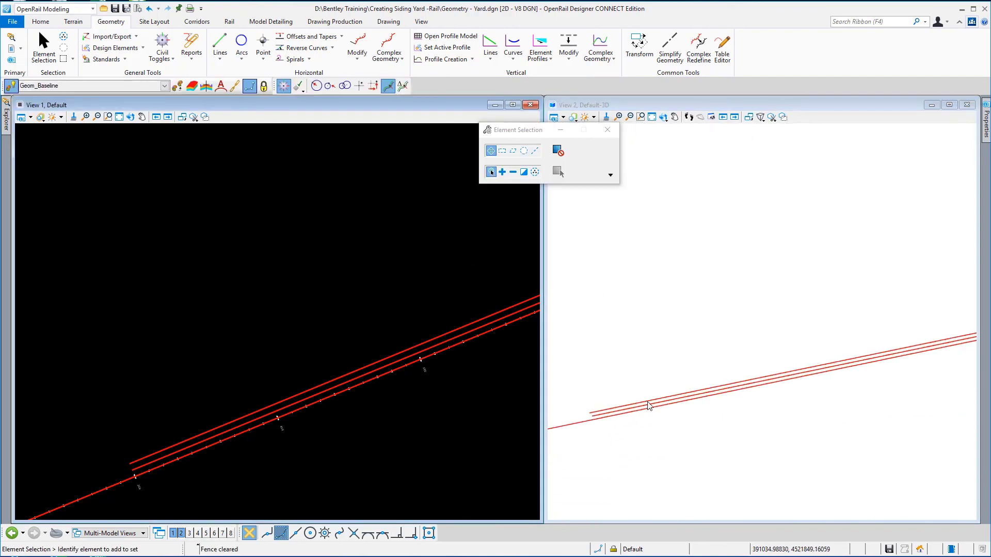